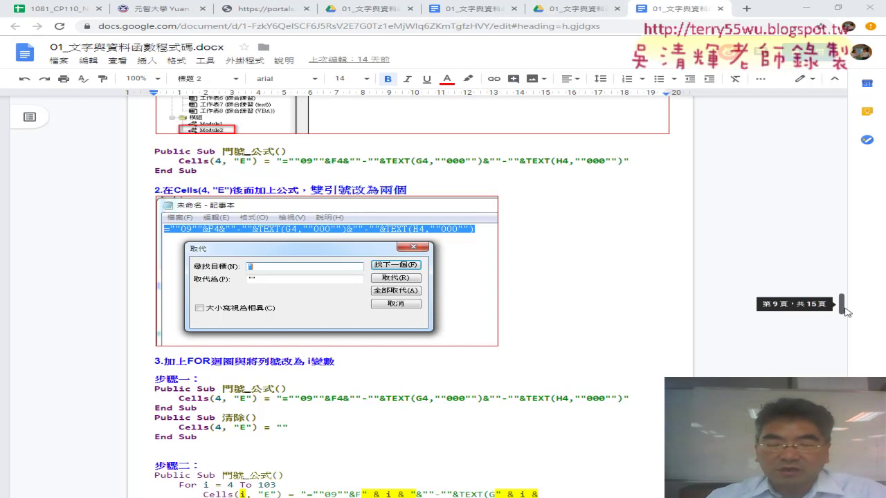
# Select the 手機 function code in the Google Doc notes, then switch to the Excel workbook.
pyautogui.moveTo(845, 311); pyautogui.dragTo(848, 338)
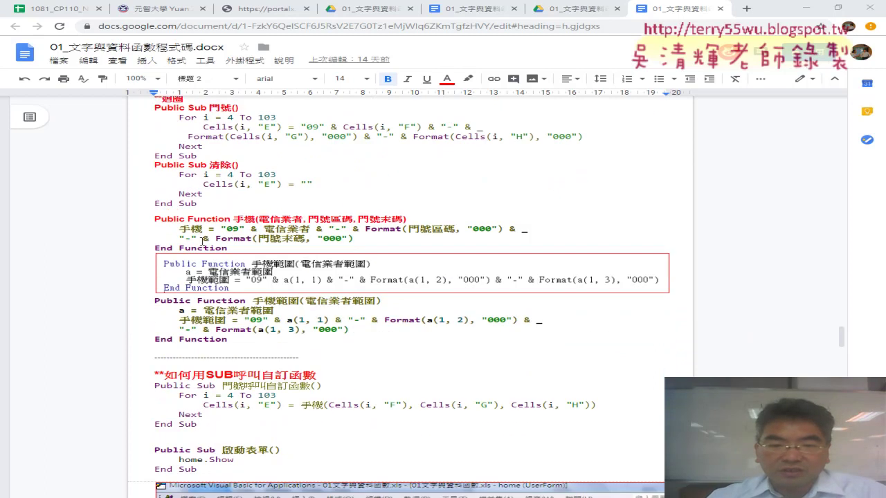
pyautogui.moveTo(246, 243); pyautogui.dragTo(141, 223)
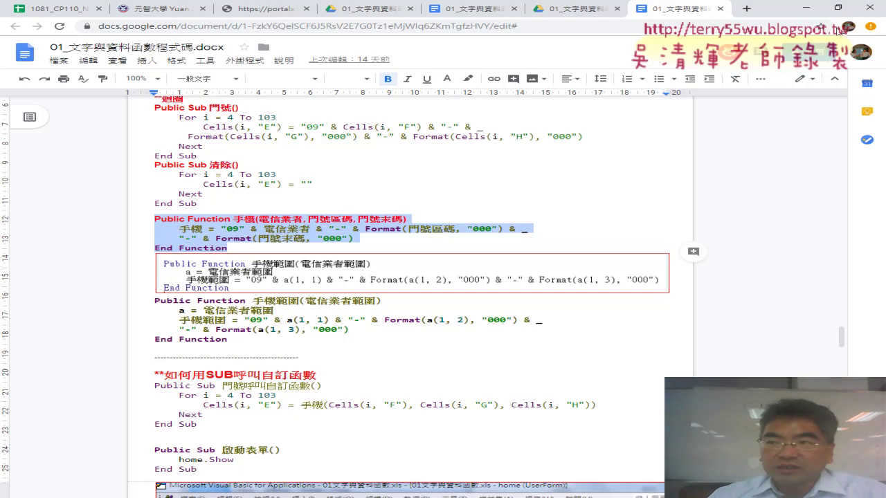
pyautogui.hotkey('alt', 'Tab')
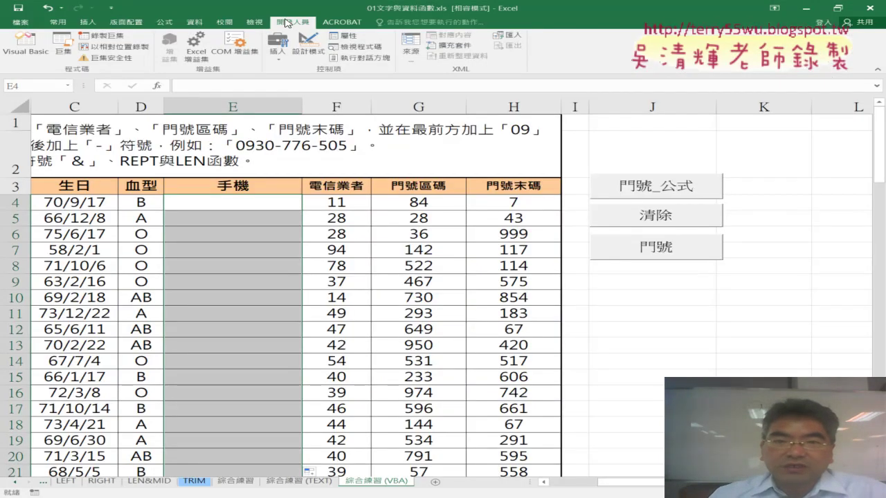
# In the VBA editor, delete the whole Public Function 手機…End Function block from Module2.
pyautogui.click(24, 51)
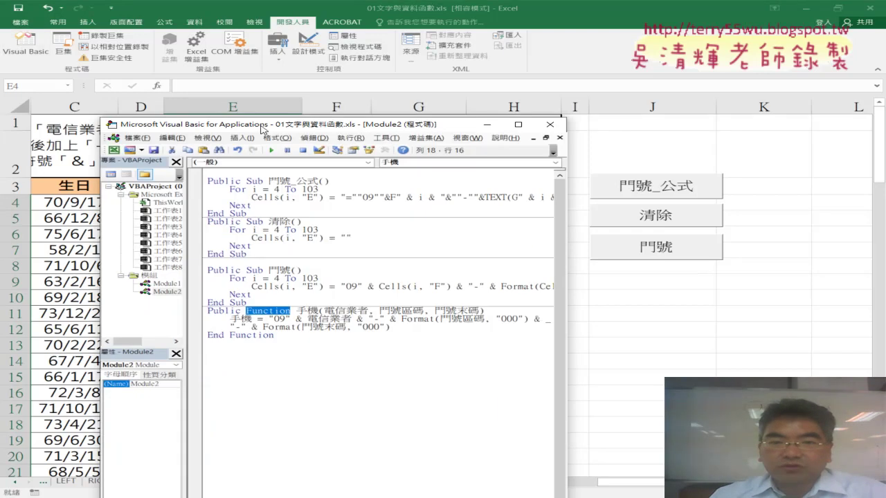
pyautogui.moveTo(261, 129); pyautogui.dragTo(392, 60)
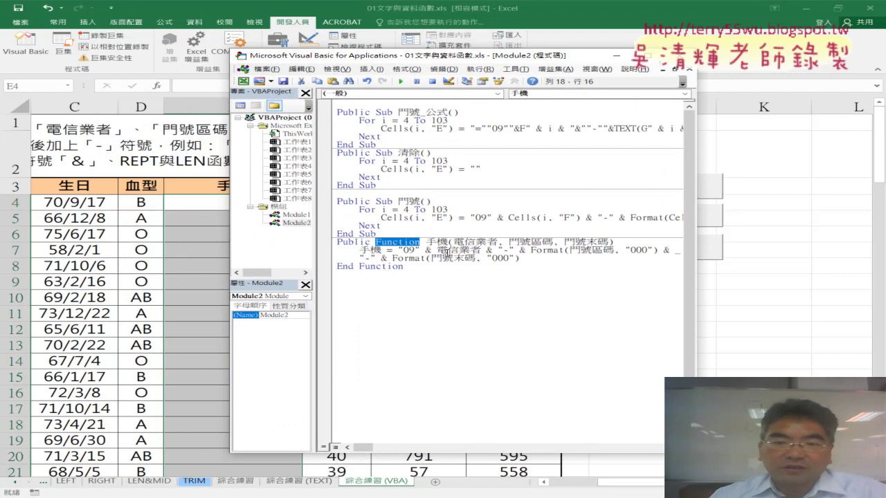
pyautogui.doubleClick(435, 243)
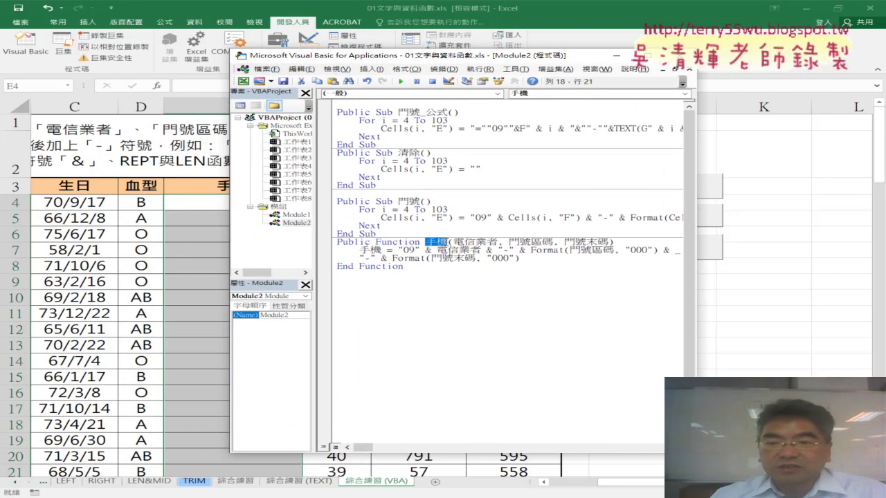
pyautogui.rightClick(445, 242)
pyautogui.press('Escape')
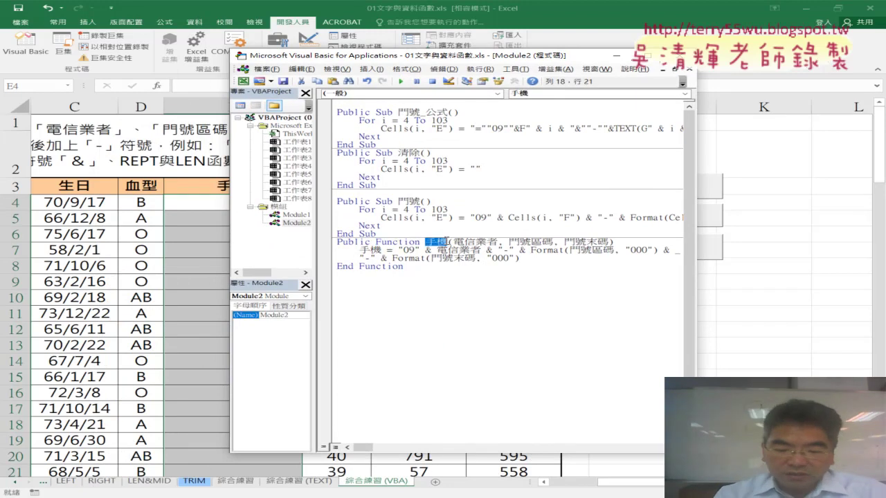
pyautogui.moveTo(403, 266); pyautogui.dragTo(336, 242)
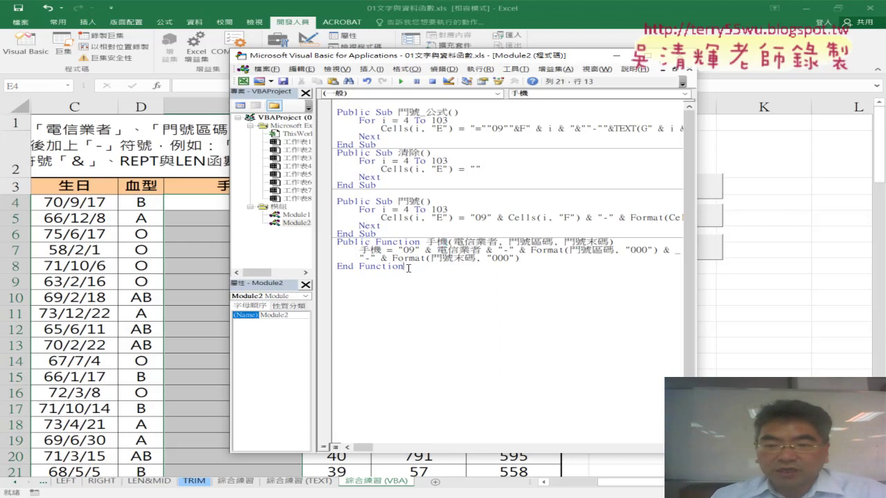
pyautogui.press('Delete')
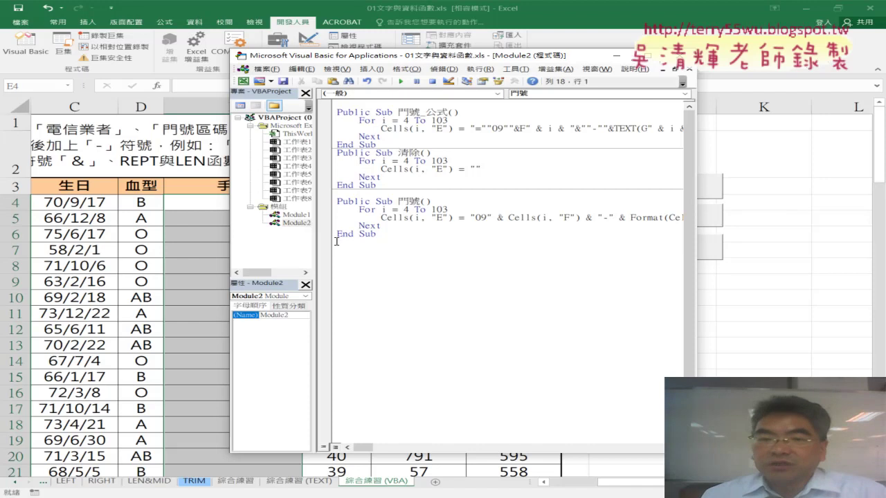
# Start a formula in E4, browse the Insert Function category list, then cancel without inserting.
pyautogui.click(203, 212)
pyautogui.click(201, 203)
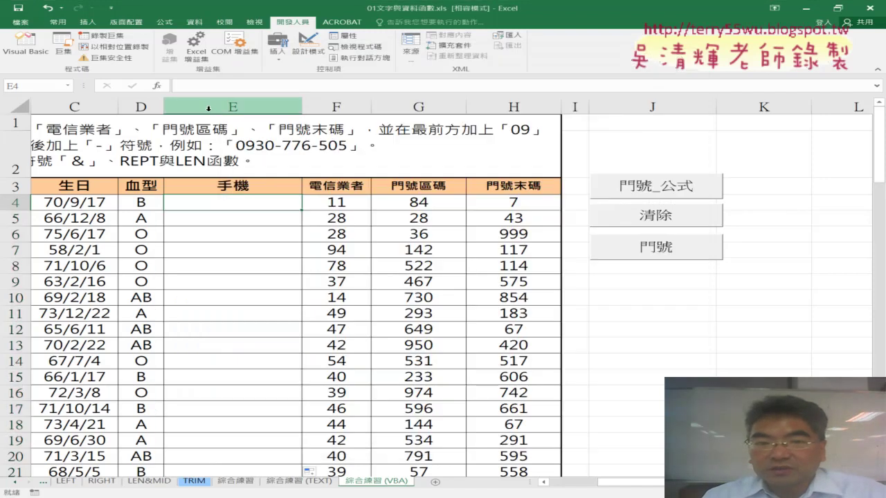
pyautogui.write('=')
pyautogui.hotkey('shift', 'F3')
pyautogui.click(481, 253)
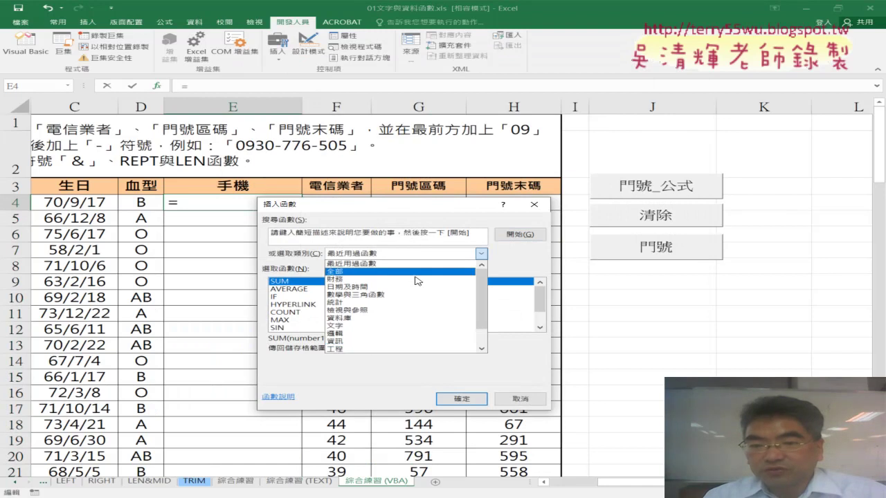
pyautogui.scroll(-1, 483, 325)
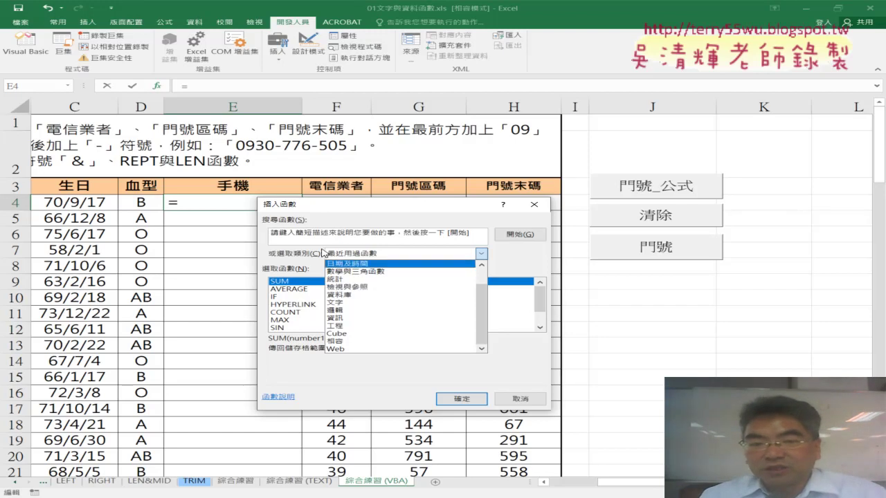
pyautogui.click(513, 400)
pyautogui.click(512, 398)
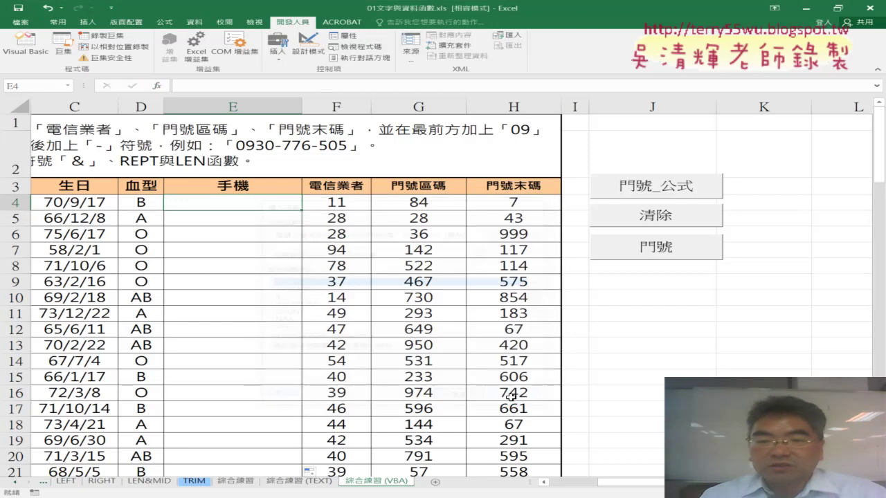
# Reopen the VBA editor, widen the Project pane, show Module2's code and open Insert below End Sub.
pyautogui.click(31, 56)
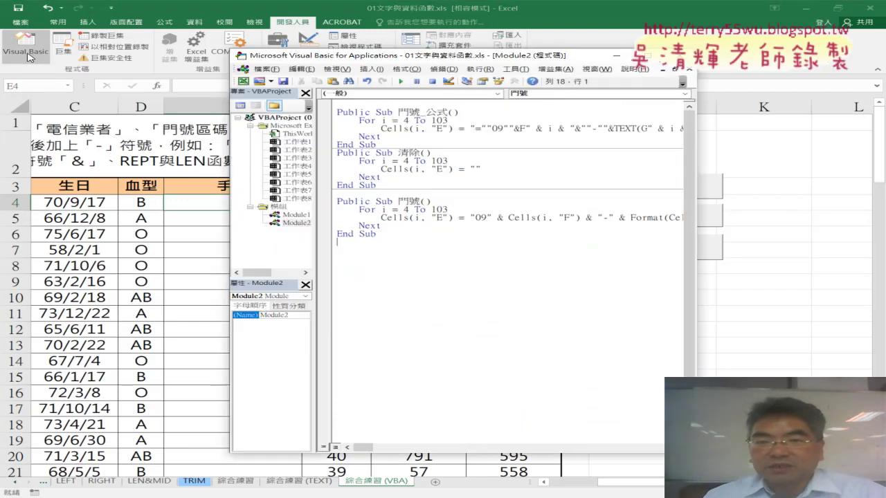
pyautogui.click(298, 225)
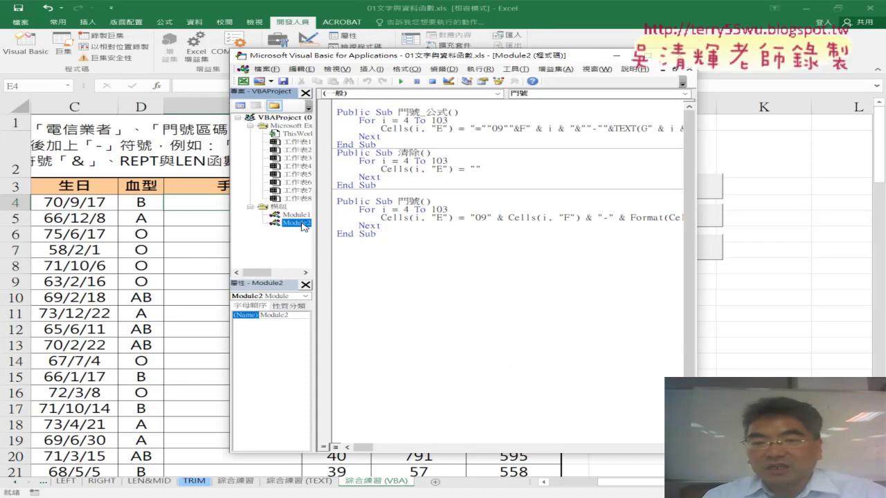
pyautogui.moveTo(312, 223); pyautogui.dragTo(349, 232)
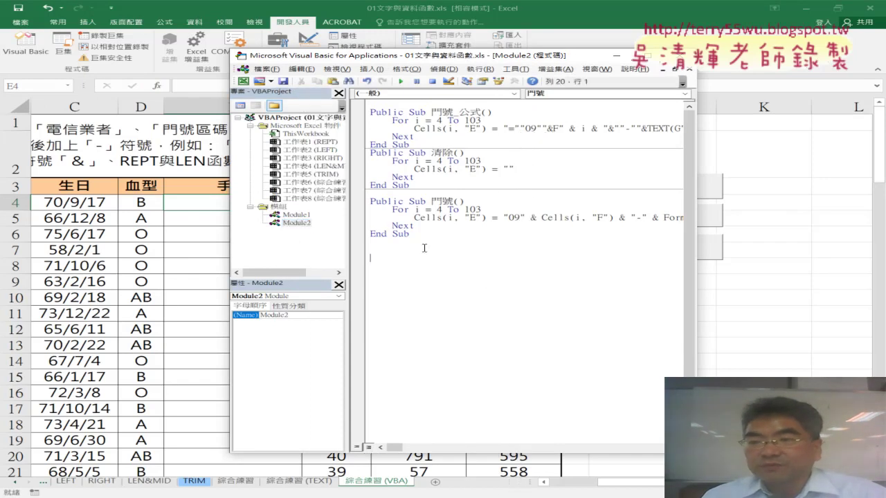
pyautogui.moveTo(486, 59); pyautogui.dragTo(378, 50)
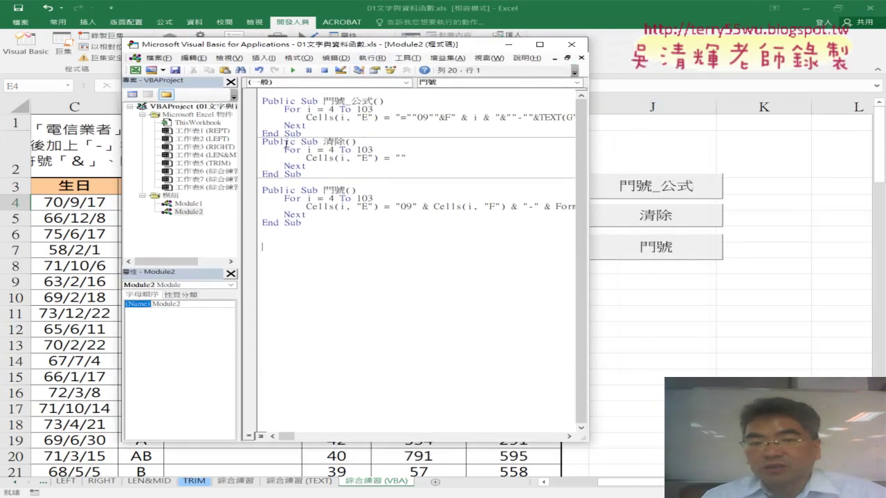
pyautogui.doubleClick(187, 204)
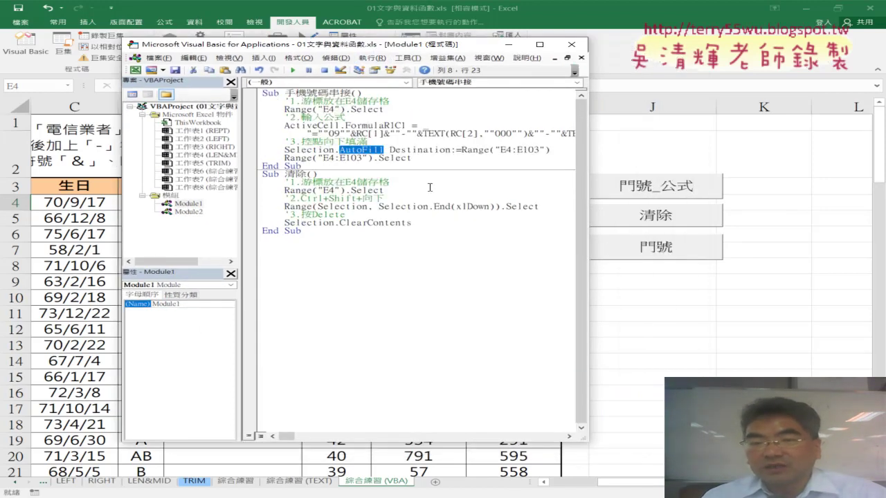
pyautogui.doubleClick(195, 212)
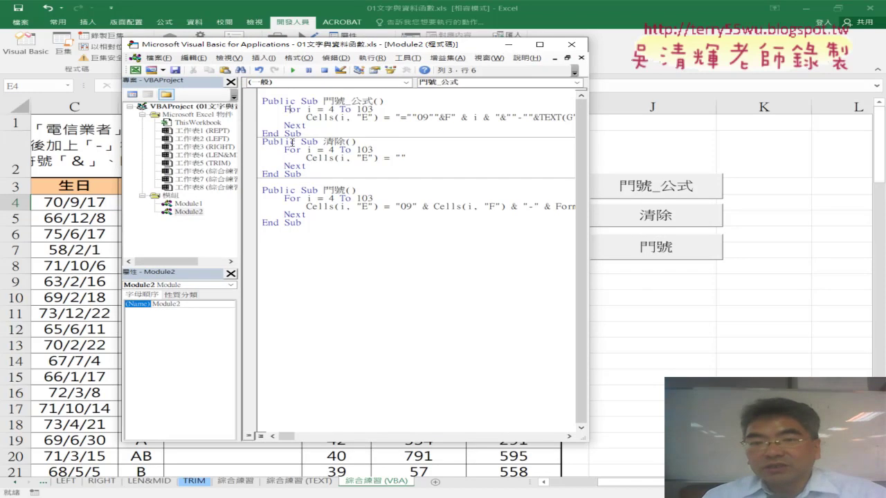
pyautogui.click(296, 206)
pyautogui.click(277, 232)
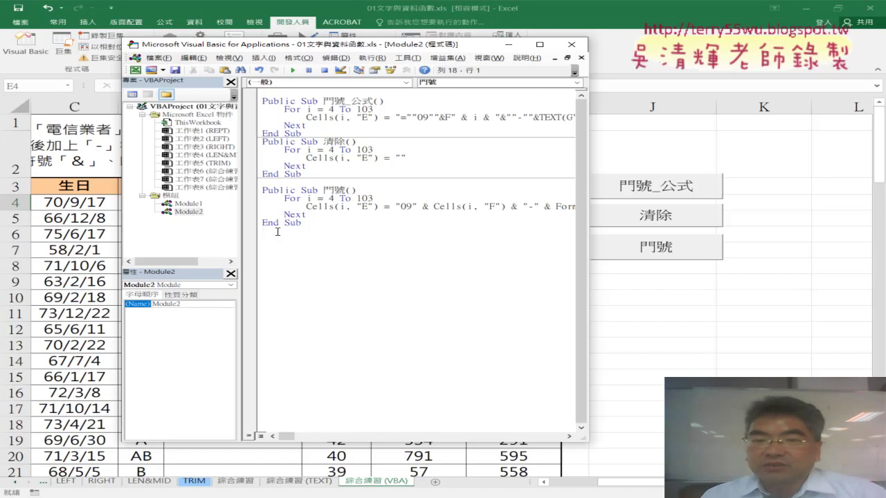
pyautogui.click(263, 57)
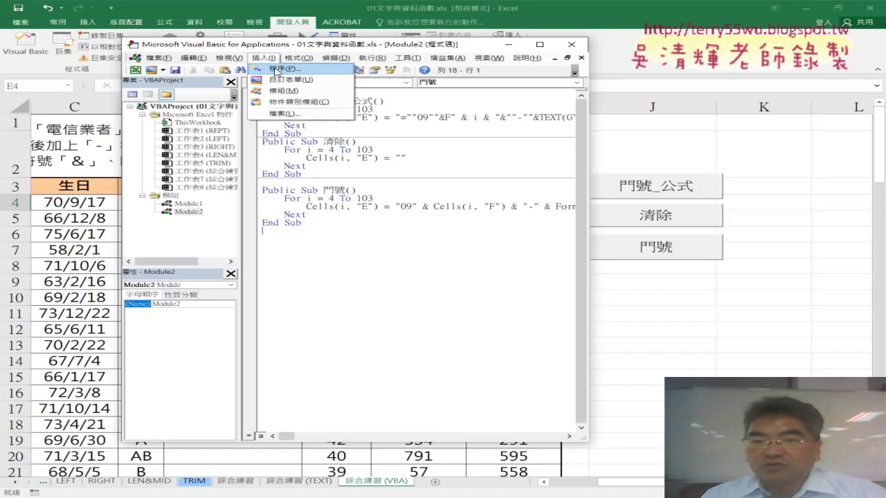
# Insert a new Public Function procedure named 手機 into Module2.
pyautogui.click(284, 69)
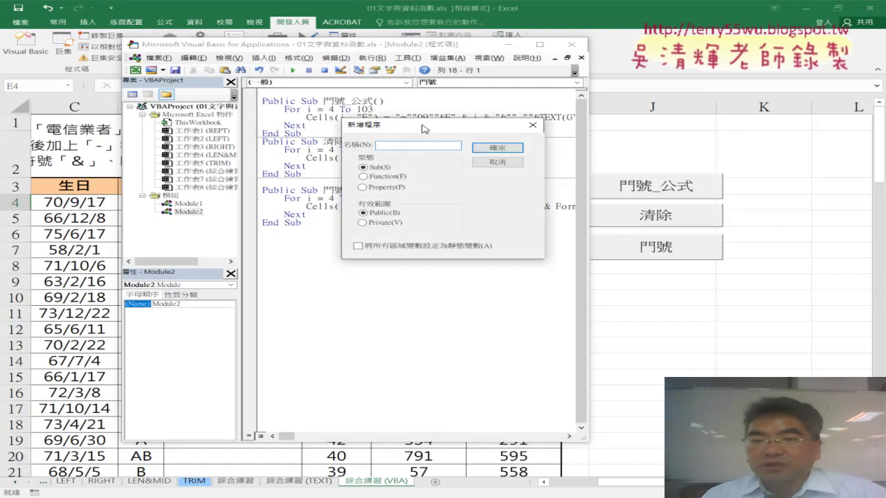
pyautogui.moveTo(424, 129); pyautogui.dragTo(482, 125)
pyautogui.write('手機')
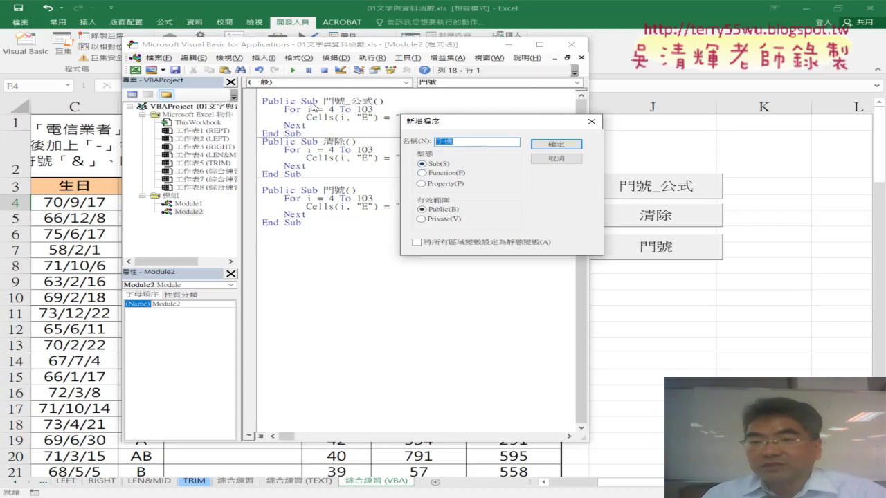
pyautogui.click(423, 173)
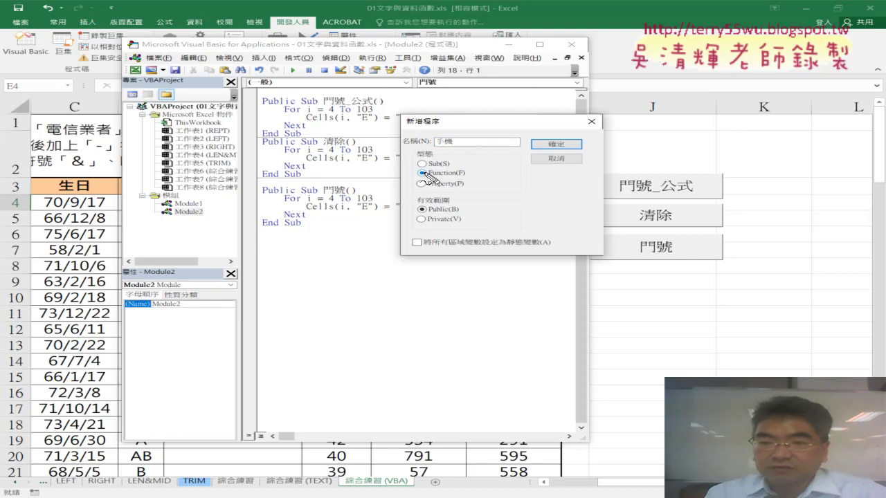
pyautogui.moveTo(419, 178)
pyautogui.mouseDown()
pyautogui.moveTo(462, 177)
pyautogui.moveTo(409, 168)
pyautogui.moveTo(472, 168)
pyautogui.moveTo(479, 181)
pyautogui.moveTo(465, 178)
pyautogui.mouseUp()
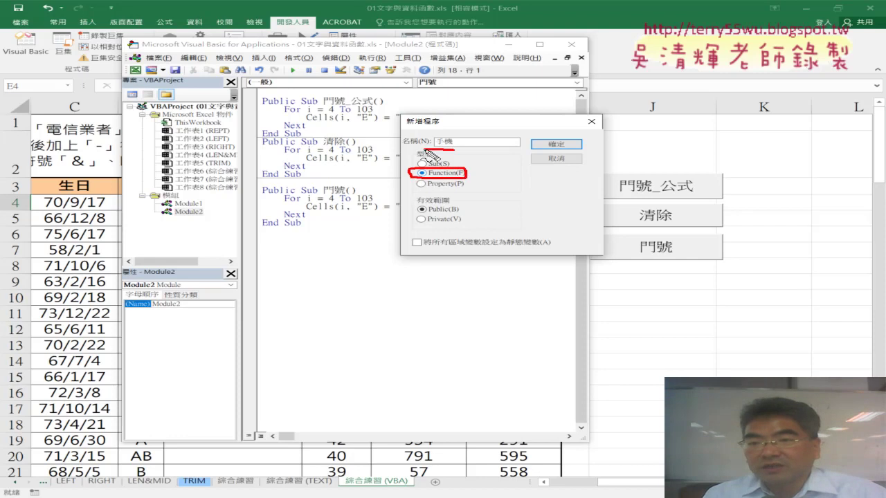
pyautogui.moveTo(419, 134)
pyautogui.mouseDown()
pyautogui.moveTo(415, 146)
pyautogui.moveTo(459, 135)
pyautogui.mouseUp()
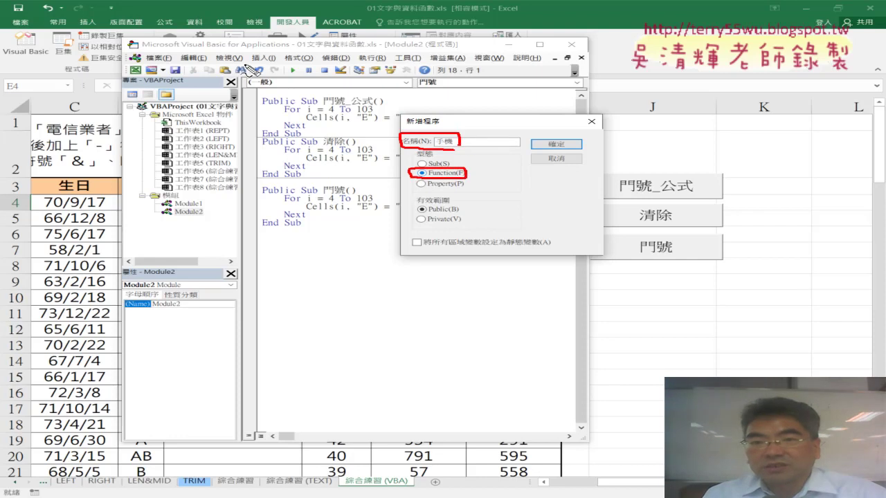
pyautogui.moveTo(247, 69)
pyautogui.mouseDown()
pyautogui.moveTo(281, 63)
pyautogui.moveTo(374, 89)
pyautogui.moveTo(408, 122)
pyautogui.moveTo(429, 118)
pyautogui.mouseUp()
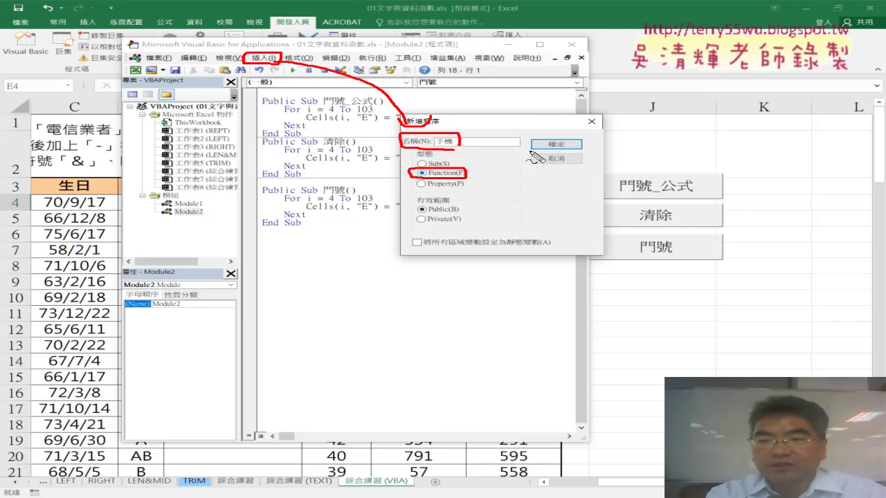
pyautogui.press('Escape')
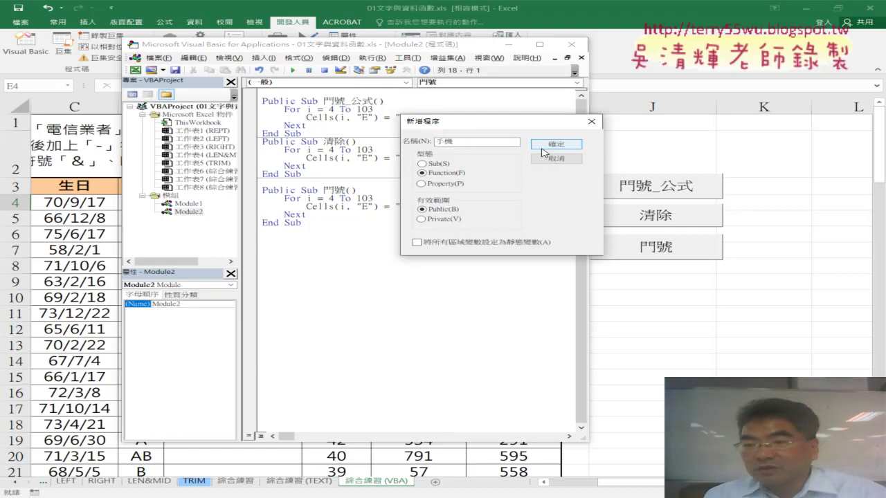
pyautogui.click(426, 219)
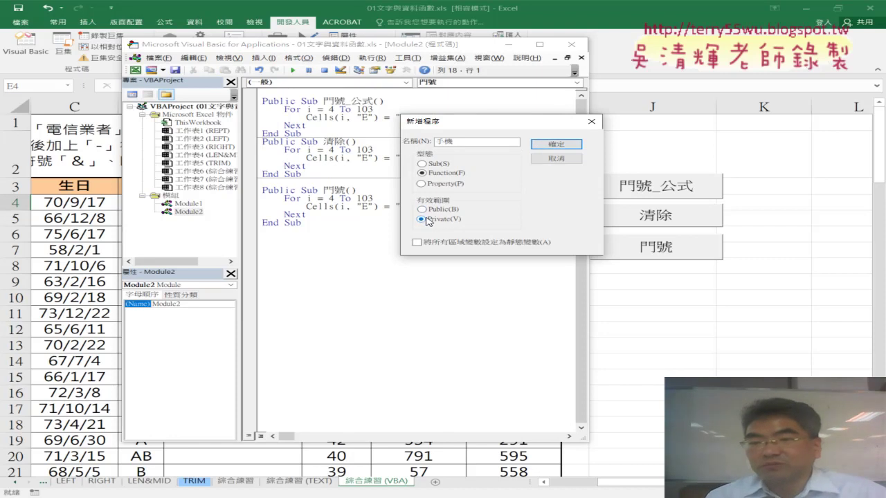
pyautogui.click(424, 210)
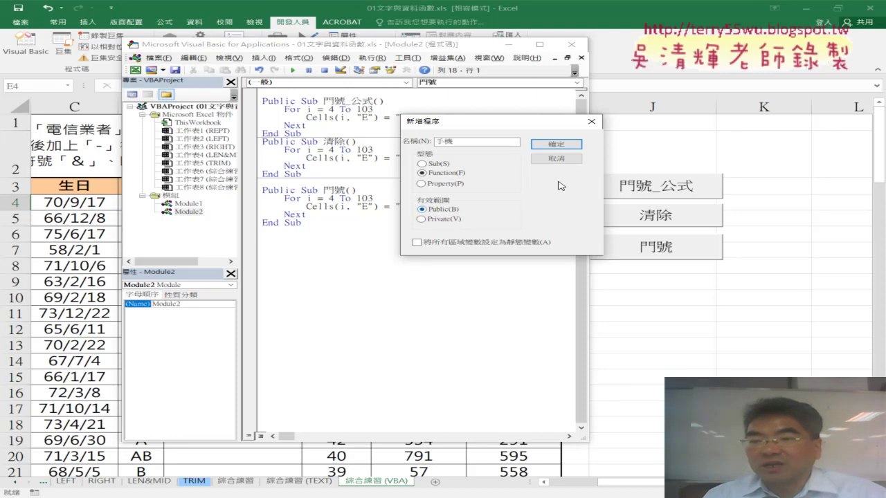
pyautogui.click(568, 148)
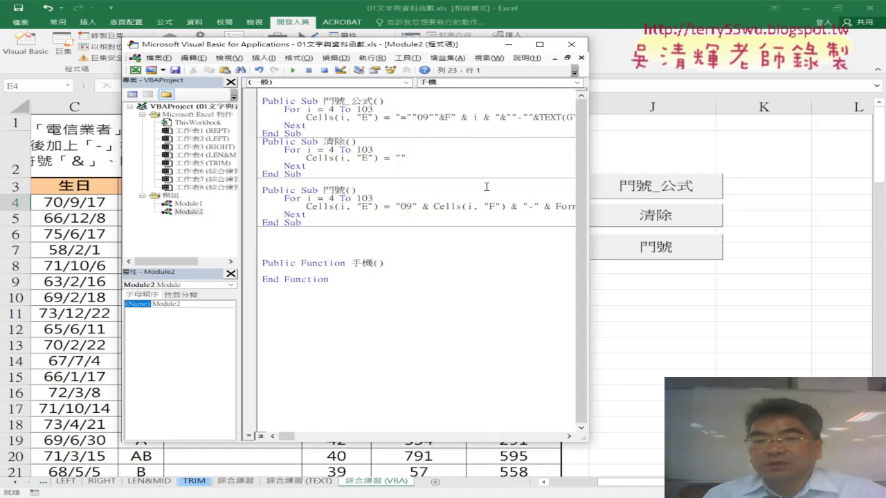
# Remove the blank lines above Public Function 手機() and highlight its Function keyword and block.
pyautogui.click(309, 229)
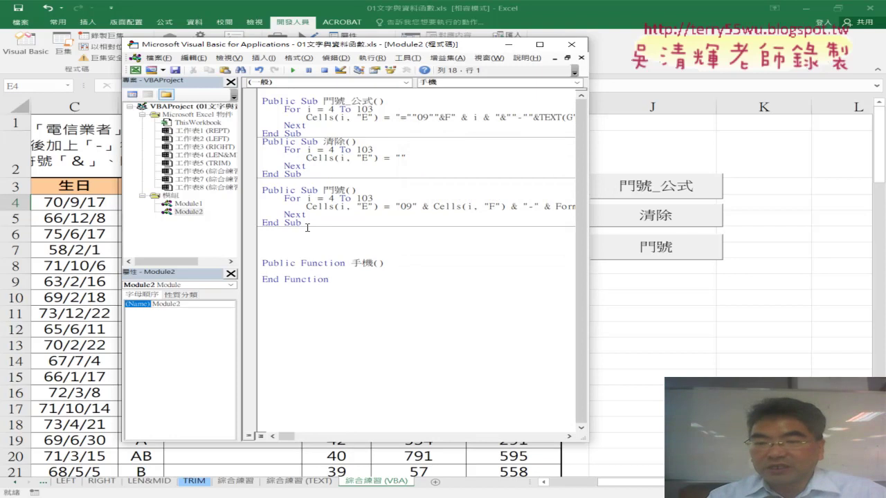
pyautogui.press('Delete')
pyautogui.press('Delete')
pyautogui.press('Delete')
pyautogui.press('Delete')
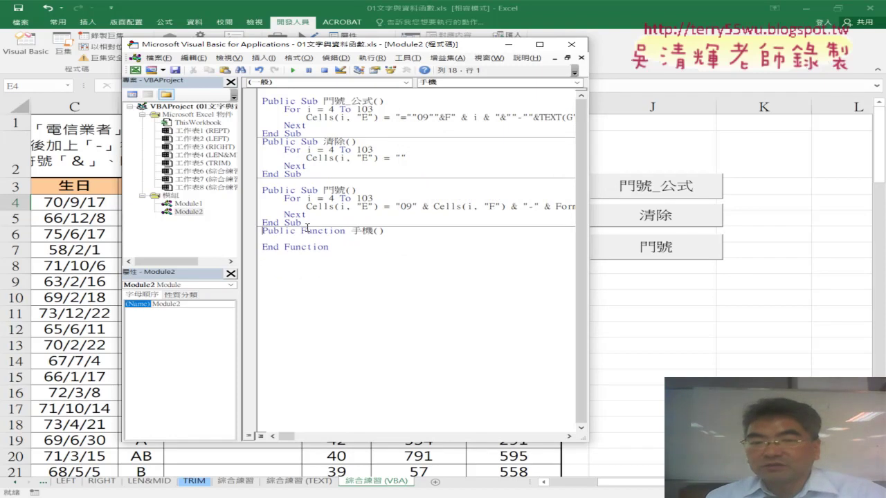
pyautogui.moveTo(301, 231); pyautogui.dragTo(373, 232)
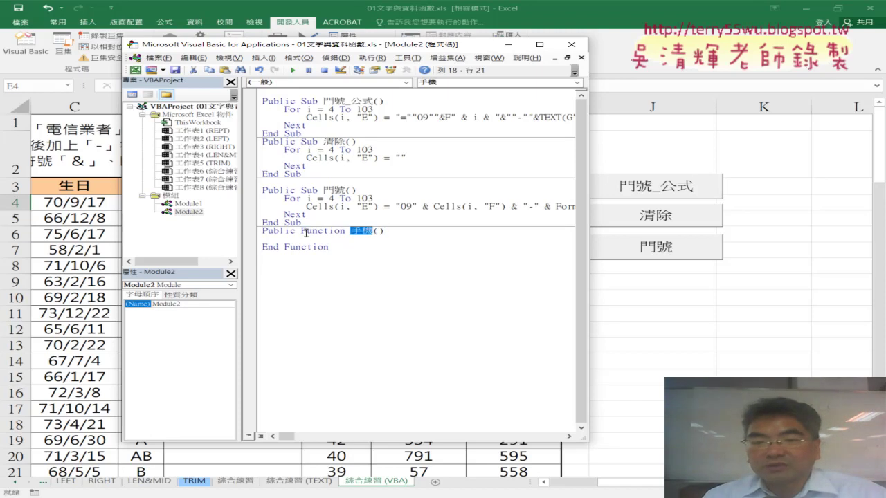
pyautogui.moveTo(306, 231); pyautogui.dragTo(343, 229)
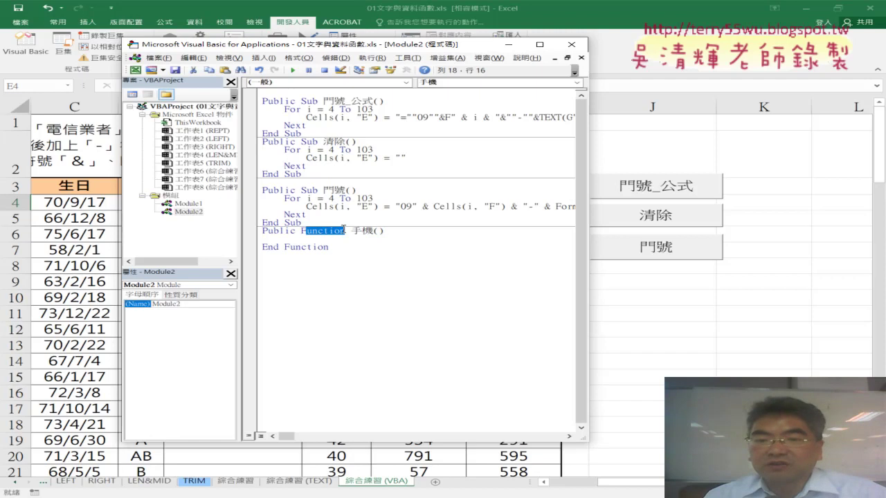
pyautogui.click(372, 232)
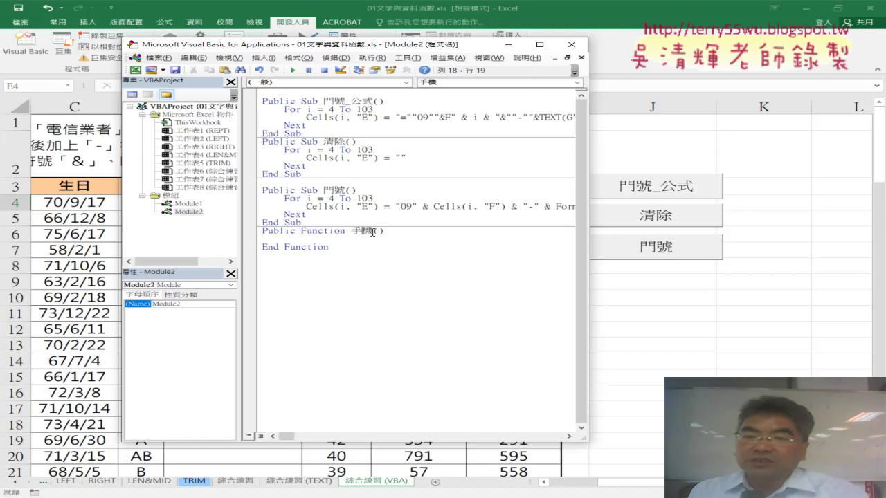
pyautogui.moveTo(329, 247); pyautogui.dragTo(270, 238)
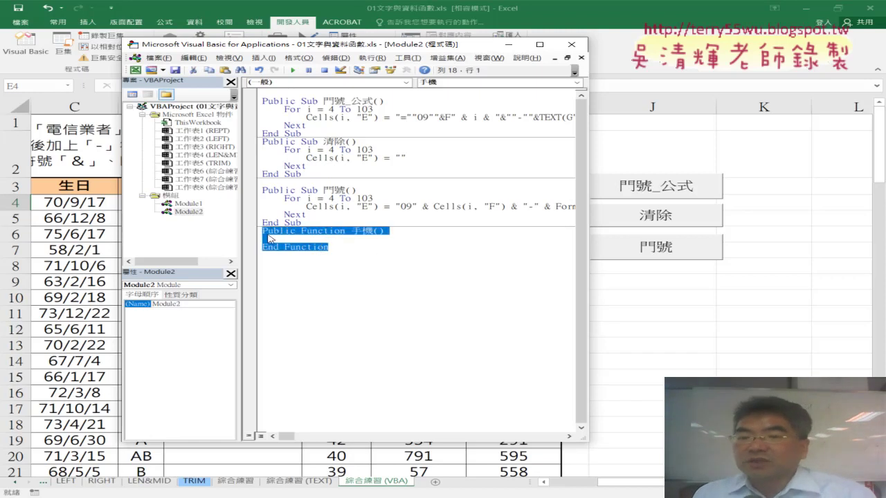
pyautogui.click(303, 238)
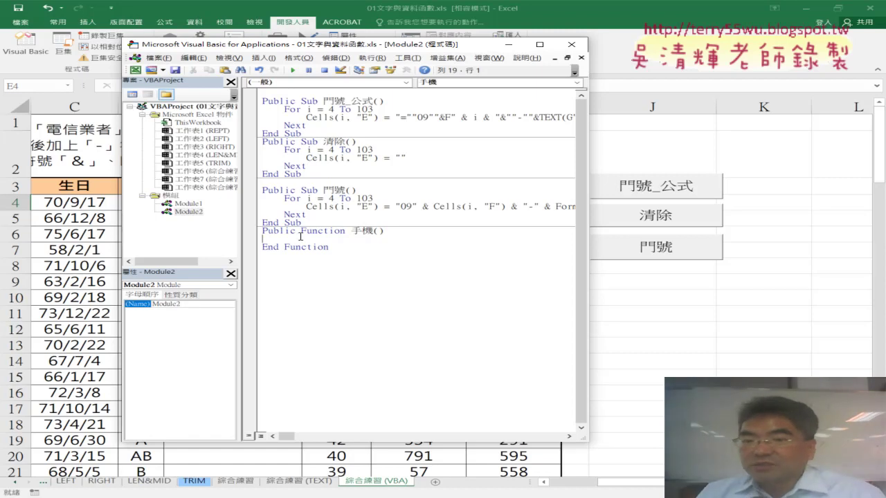
# Point out the empty parentheses after 手機, then return to the worksheet at cell F3.
pyautogui.moveTo(387, 232); pyautogui.dragTo(372, 231)
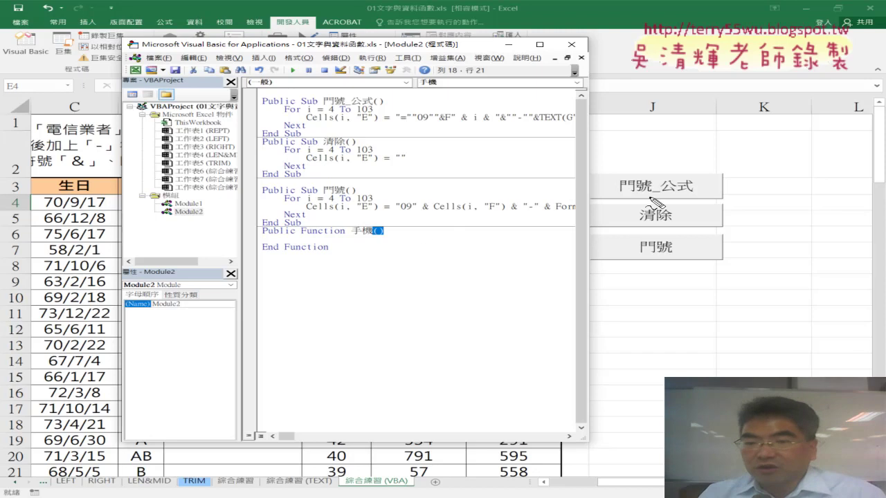
pyautogui.moveTo(396, 240)
pyautogui.mouseDown()
pyautogui.moveTo(374, 241)
pyautogui.moveTo(393, 240)
pyautogui.mouseUp()
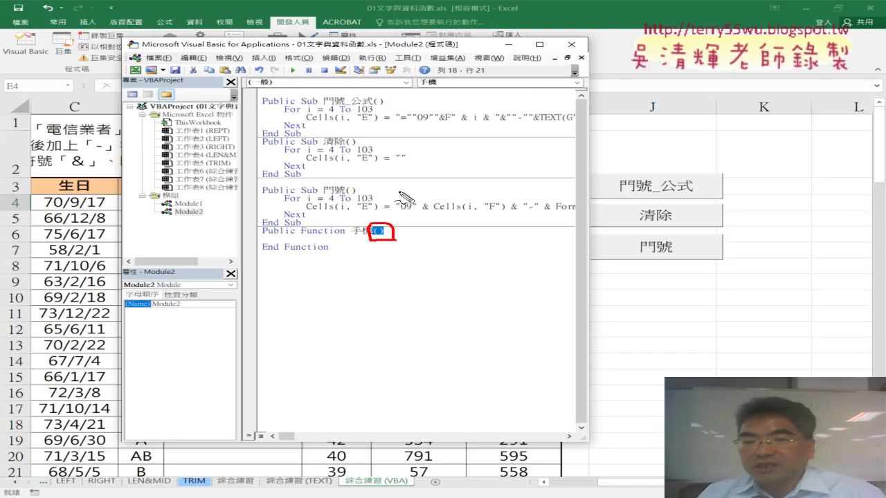
pyautogui.moveTo(399, 193)
pyautogui.mouseDown()
pyautogui.moveTo(385, 220)
pyautogui.moveTo(403, 211)
pyautogui.mouseUp()
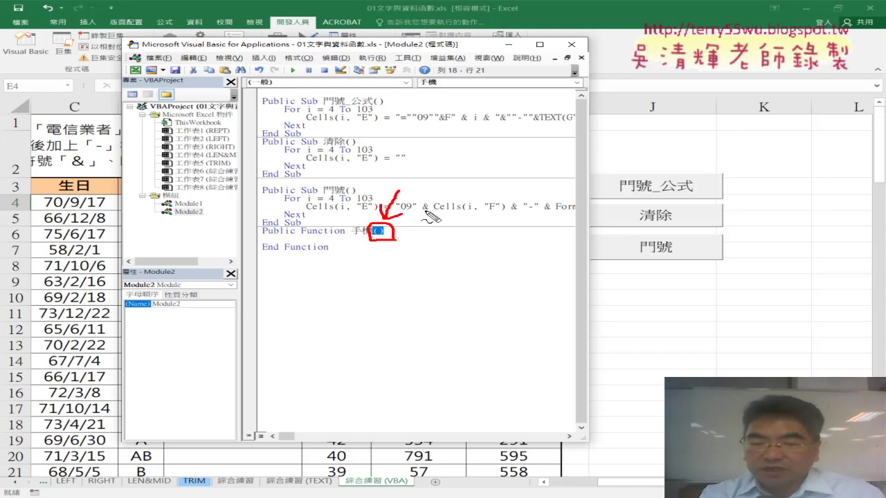
pyautogui.click(652, 281)
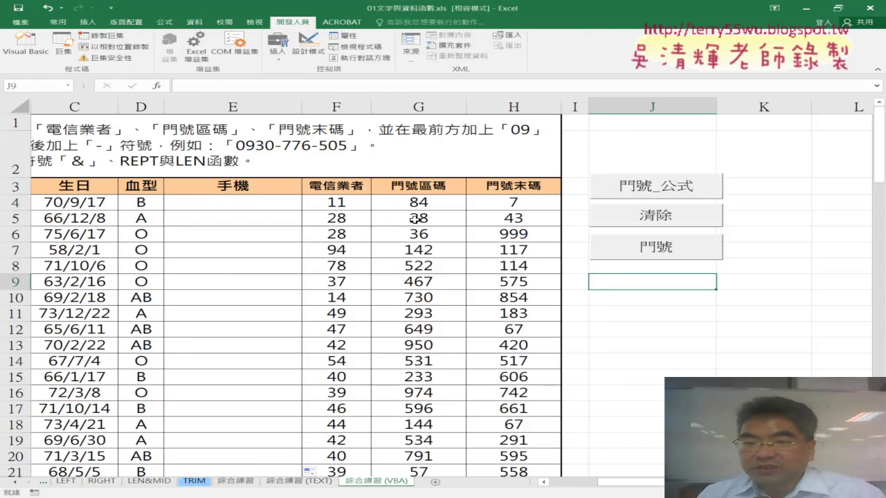
pyautogui.click(325, 188)
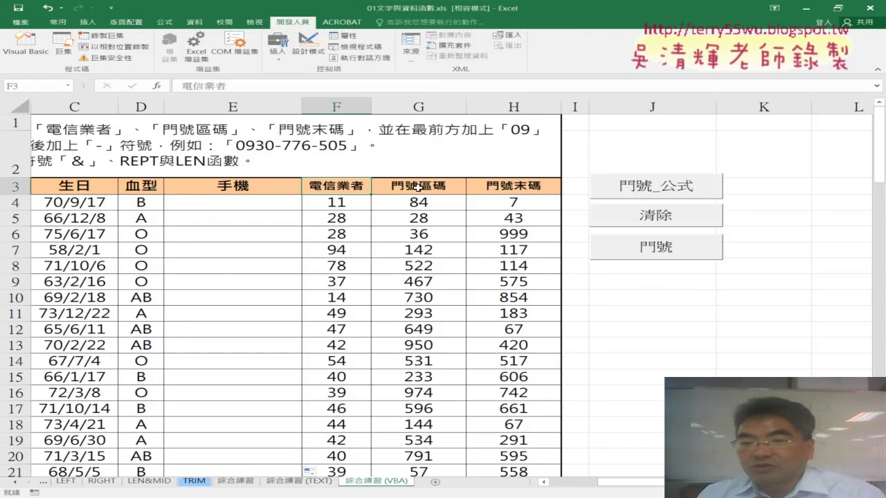
# Copy headers F3:H3 and paste them between the parentheses of 手機().
pyautogui.moveTo(418, 187); pyautogui.dragTo(509, 187)
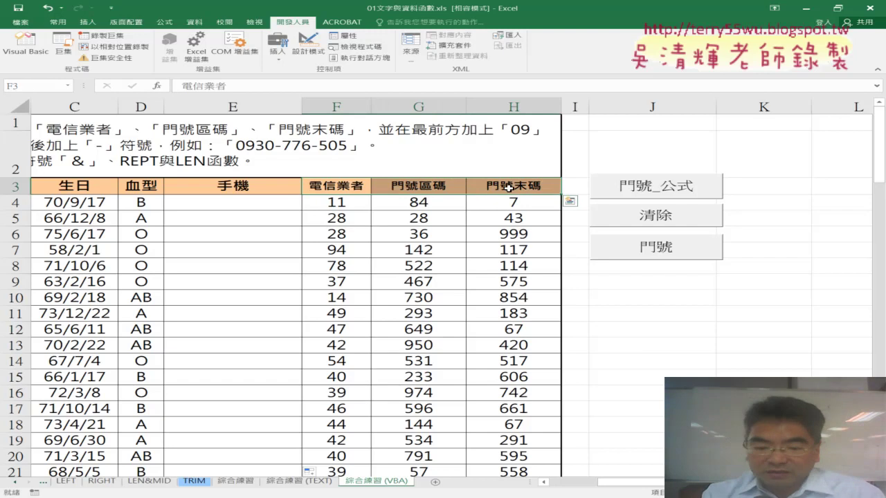
pyautogui.hotkey('ctrl', 'c')
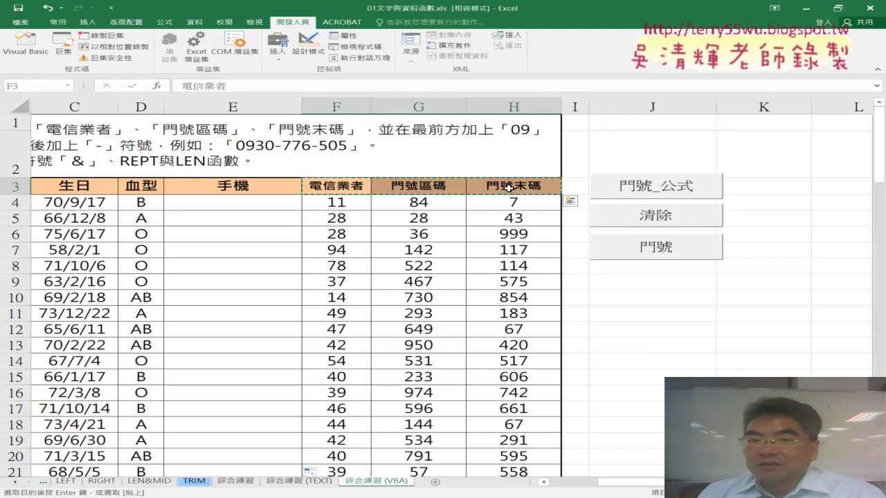
pyautogui.click(25, 42)
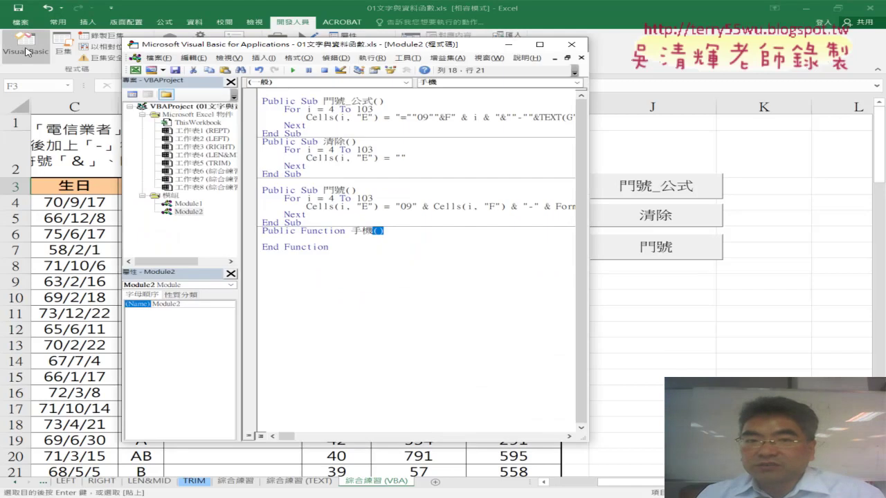
pyautogui.click(395, 234)
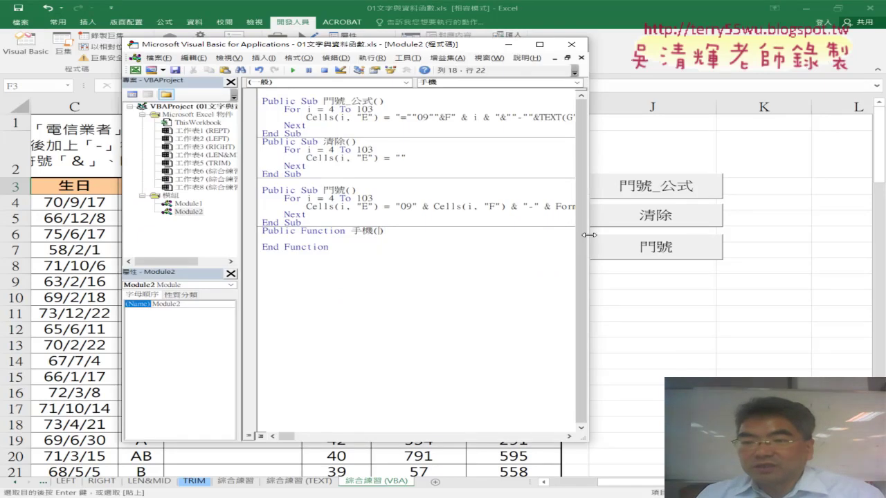
pyautogui.moveTo(587, 242); pyautogui.dragTo(713, 242)
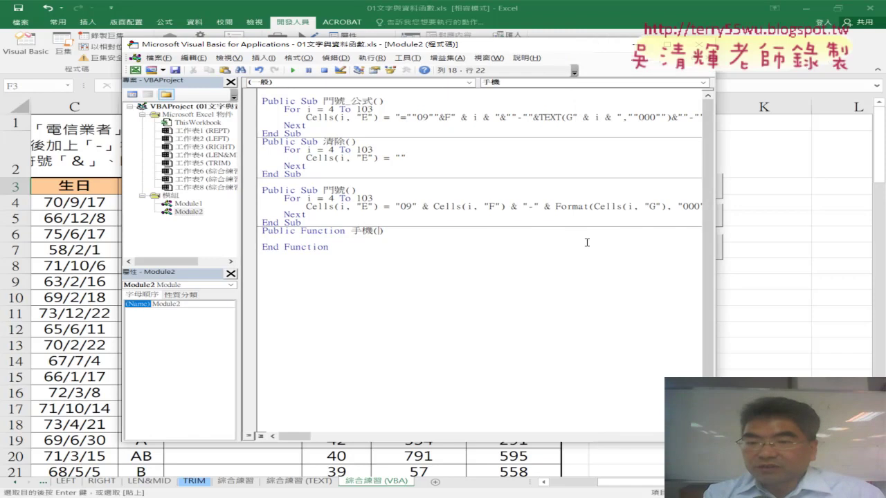
pyautogui.hotkey('ctrl', 'v')
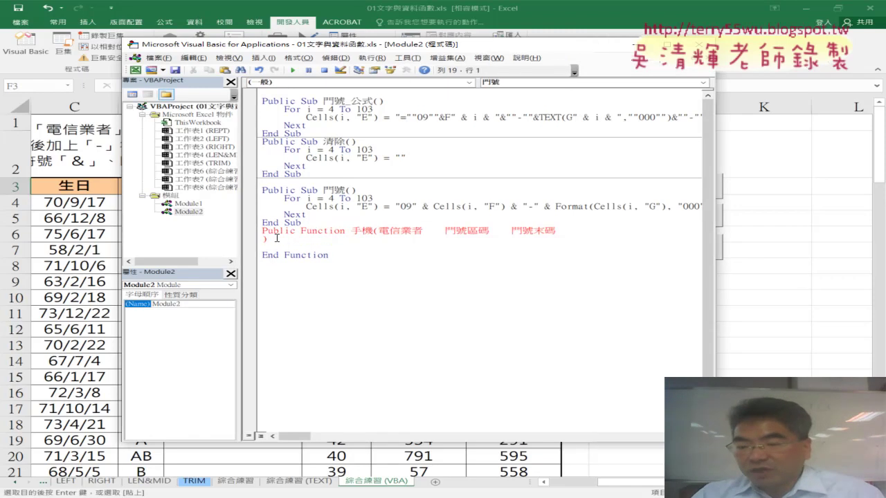
# Join the pasted names into one comma-separated list: 電信業者,門號區碼,門號末碼.
pyautogui.press('BackSpace')
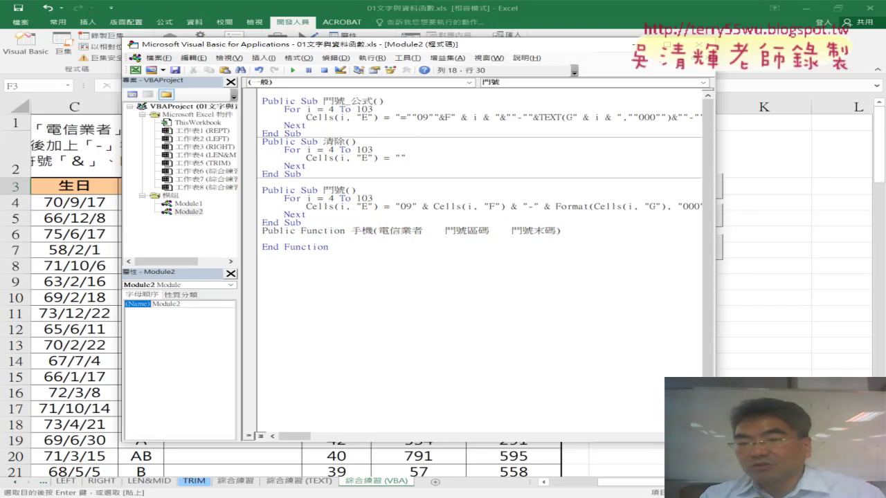
pyautogui.press('Delete')
pyautogui.press('Delete')
pyautogui.press('Delete')
pyautogui.press('Delete')
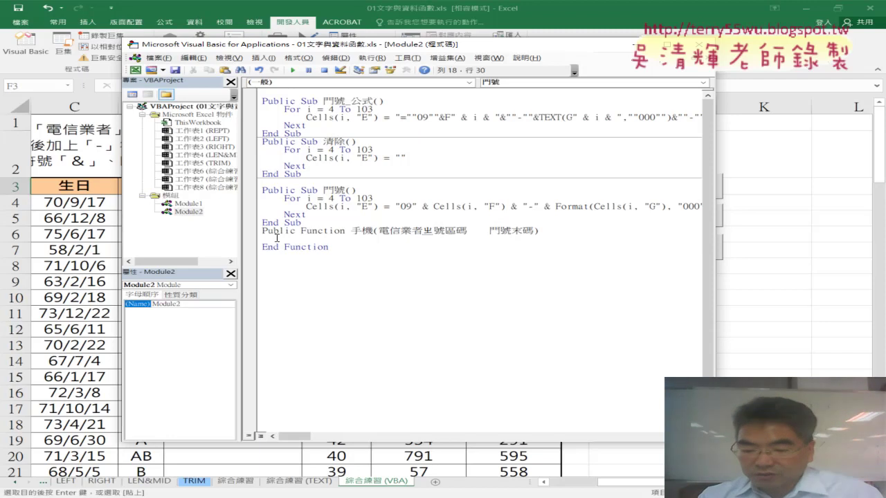
pyautogui.write(',')
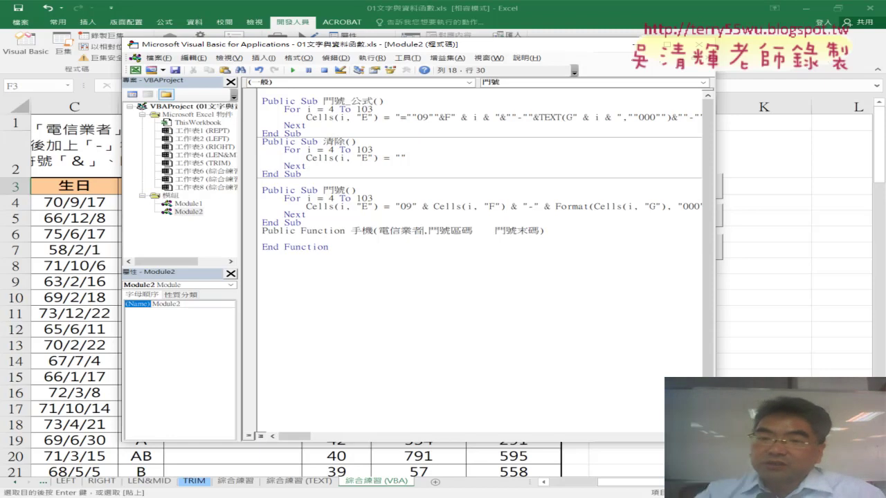
pyautogui.press('Right')
pyautogui.press('Right')
pyautogui.press('Right')
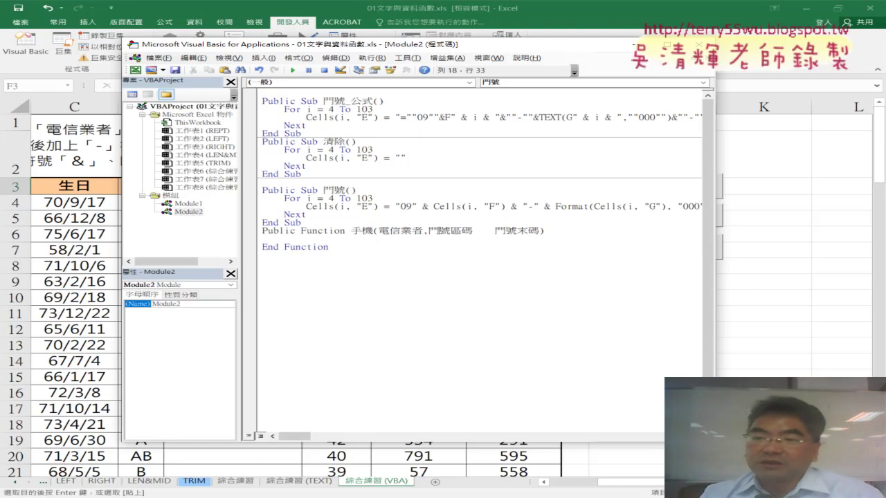
pyautogui.press('BackSpace')
pyautogui.press('BackSpace')
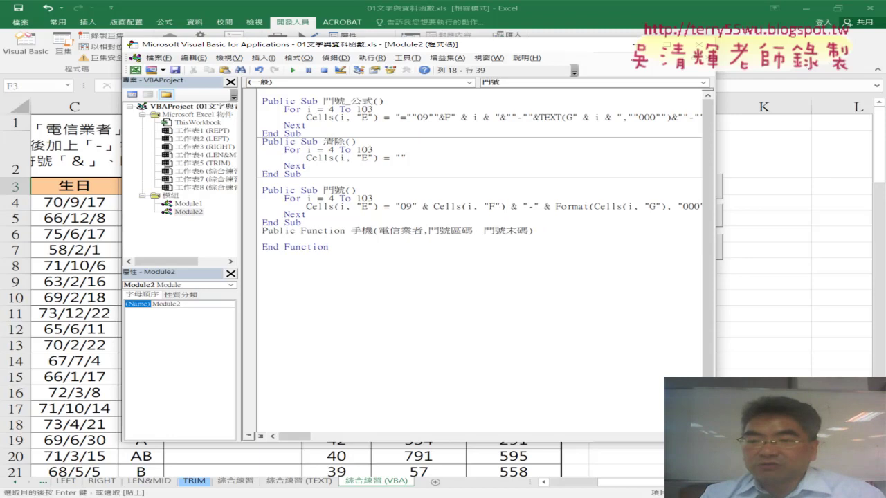
pyautogui.press('BackSpace')
pyautogui.press('BackSpace')
pyautogui.write(',')
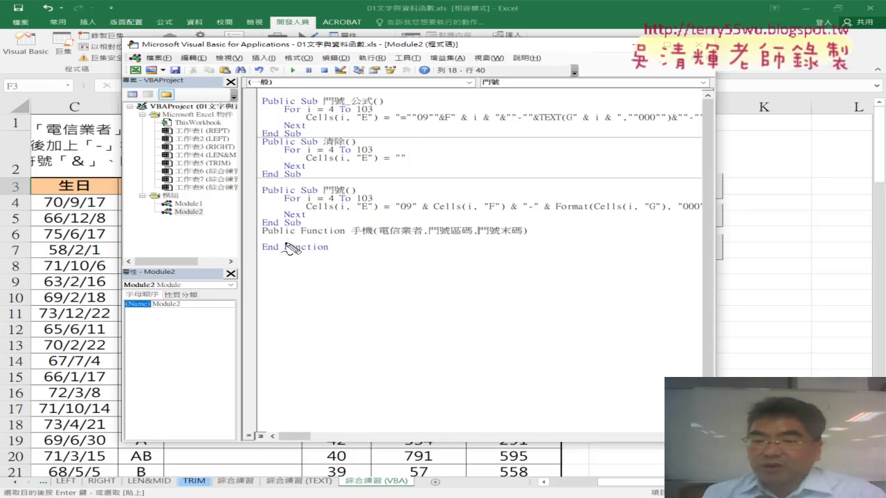
# Point out the three parameters 電信業者, 門號區碼 and 門號末碼 in the declaration.
pyautogui.moveTo(401, 164)
pyautogui.mouseDown()
pyautogui.moveTo(399, 225)
pyautogui.moveTo(422, 236)
pyautogui.mouseUp()
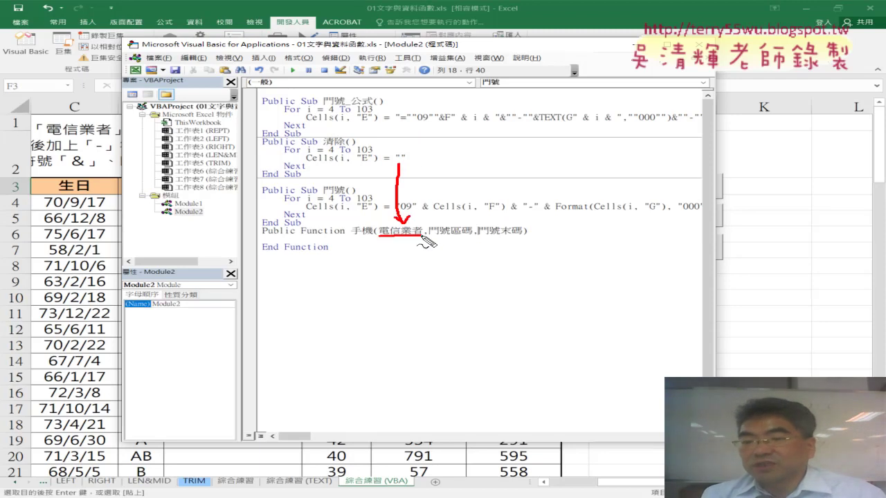
pyautogui.moveTo(447, 166)
pyautogui.mouseDown()
pyautogui.moveTo(448, 235)
pyautogui.moveTo(465, 235)
pyautogui.mouseUp()
pyautogui.moveTo(509, 164)
pyautogui.mouseDown()
pyautogui.moveTo(503, 225)
pyautogui.moveTo(512, 218)
pyautogui.moveTo(512, 235)
pyautogui.moveTo(523, 235)
pyautogui.mouseUp()
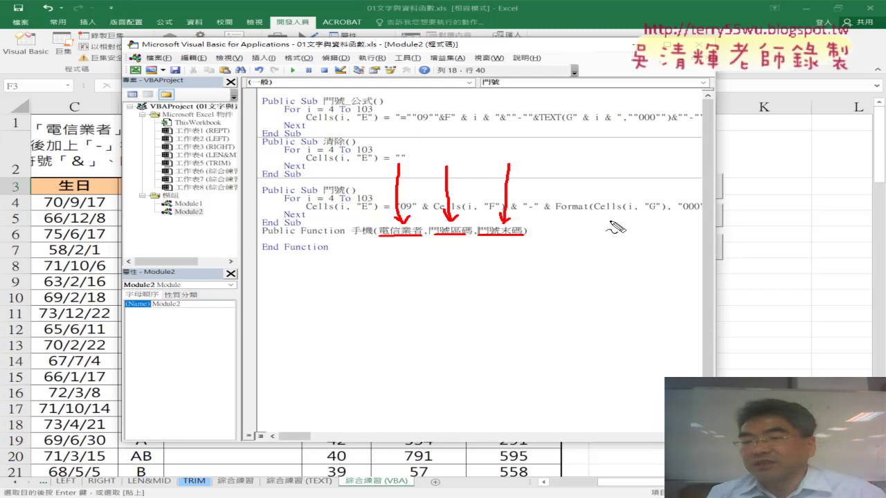
pyautogui.press('Escape')
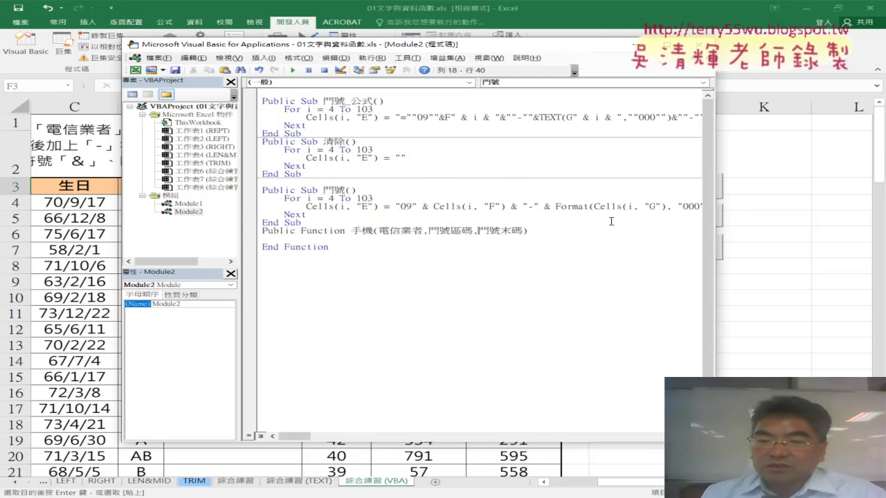
pyautogui.moveTo(378, 232); pyautogui.dragTo(523, 233)
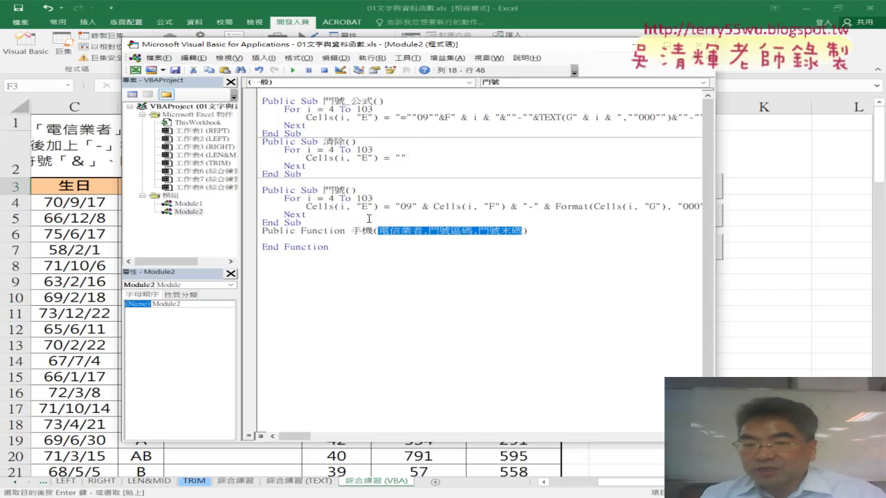
# Move the editor aside to reveal column E and confirm the declaration so it auto-formats.
pyautogui.moveTo(479, 52); pyautogui.dragTo(654, 60)
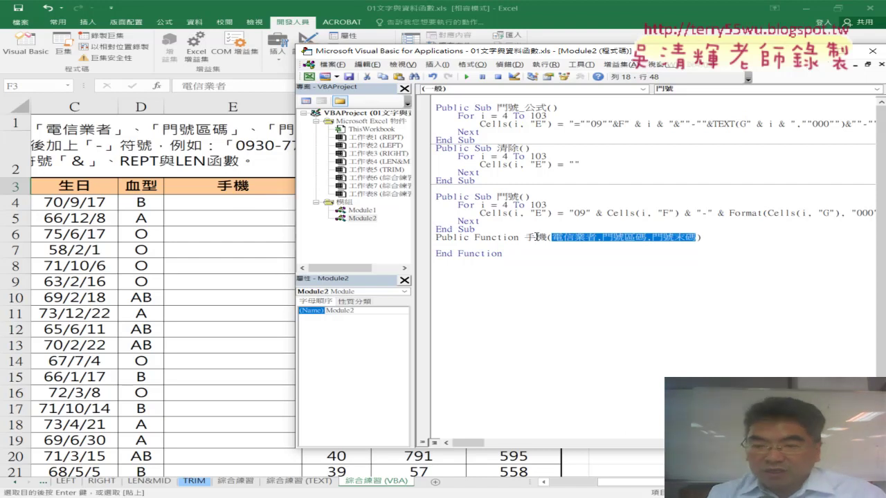
pyautogui.moveTo(516, 231); pyautogui.dragTo(273, 196)
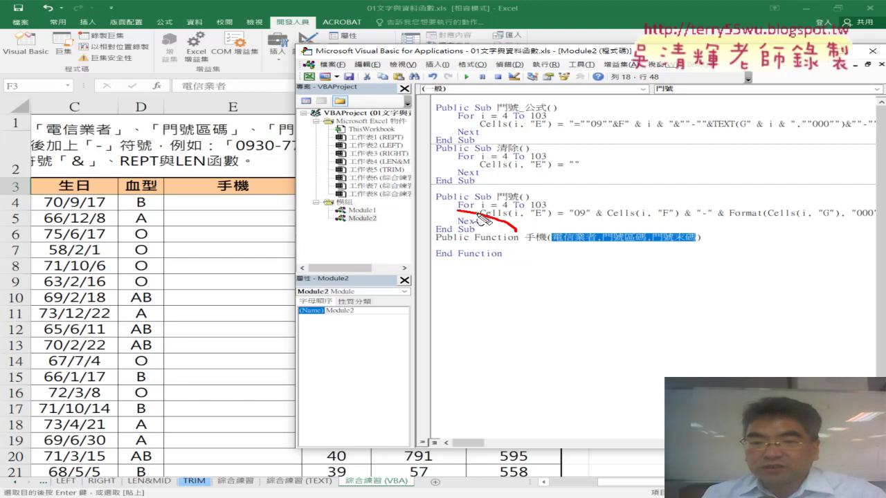
pyautogui.rightClick(303, 207)
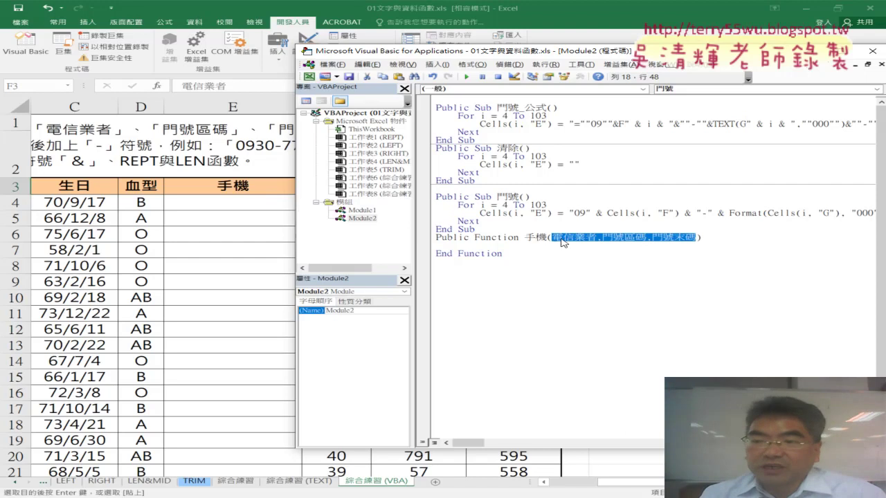
pyautogui.click(623, 237)
pyautogui.press('Down')
pyautogui.press('Tab')
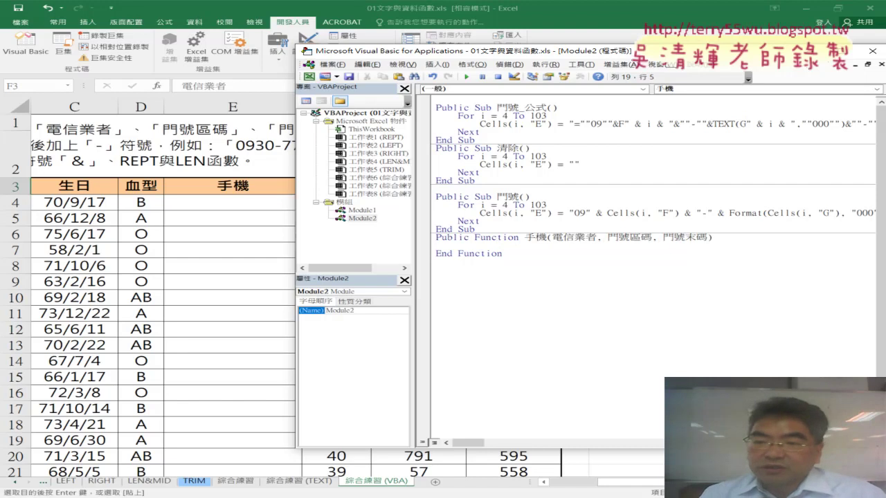
# Copy the name 手機 into the empty body line and follow it with ="09" &.
pyautogui.doubleClick(534, 237)
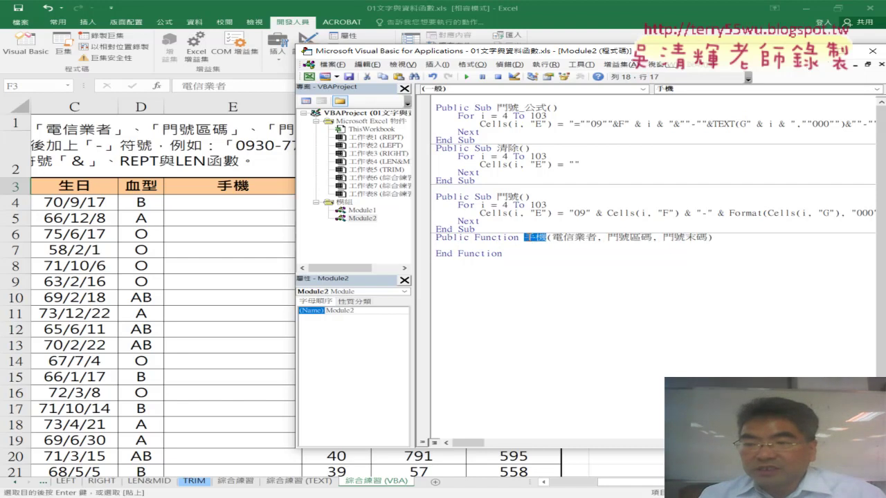
pyautogui.hotkey('ctrl', 'c')
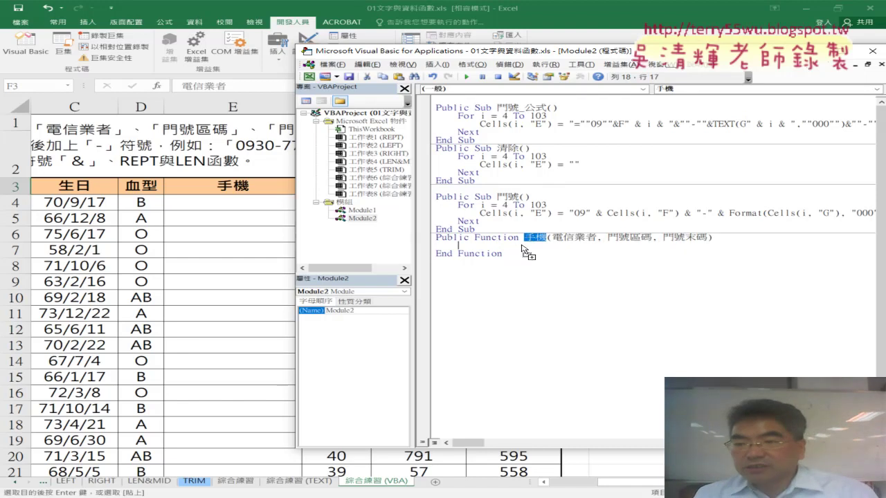
pyautogui.click(488, 246)
pyautogui.hotkey('ctrl', 'v')
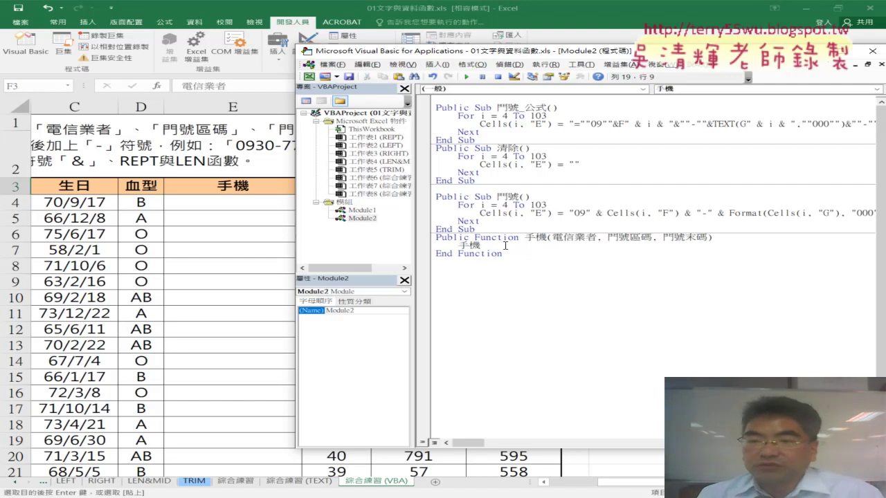
pyautogui.write('=')
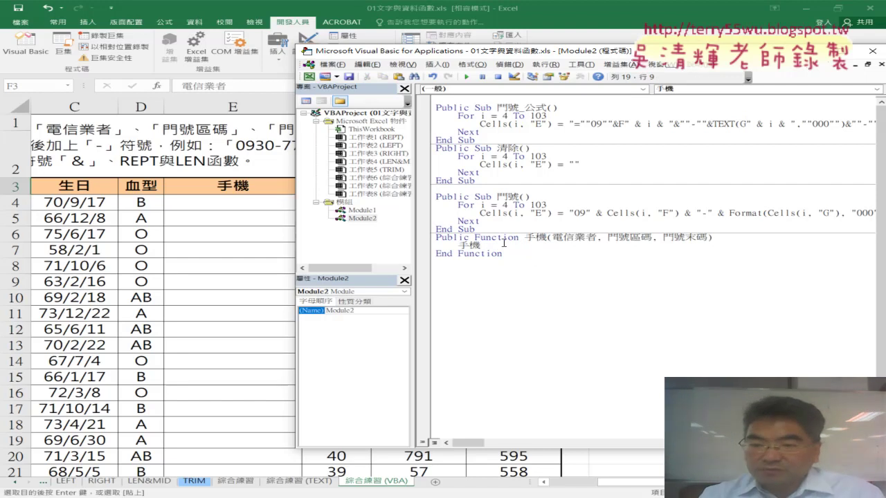
pyautogui.write('"')
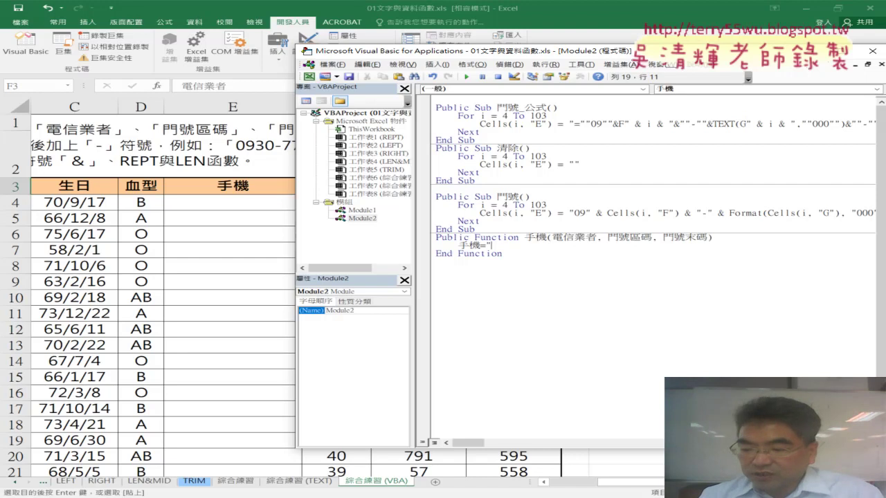
pyautogui.write('09')
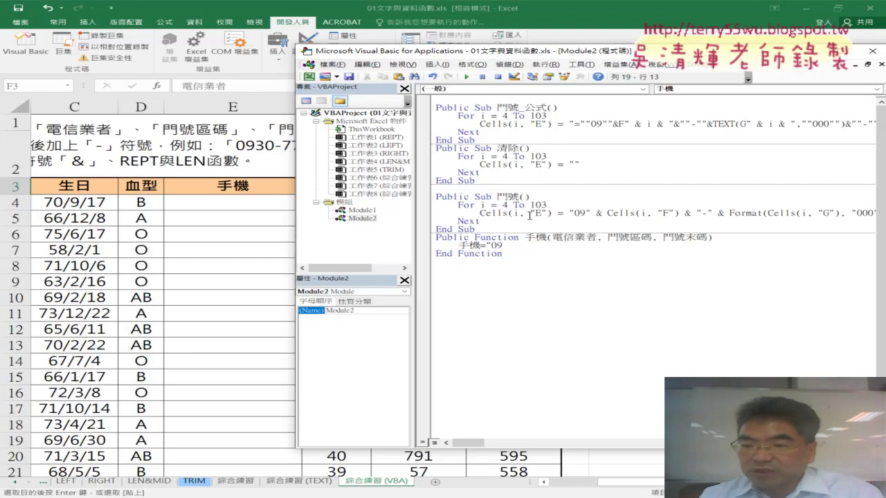
pyautogui.write('" ')
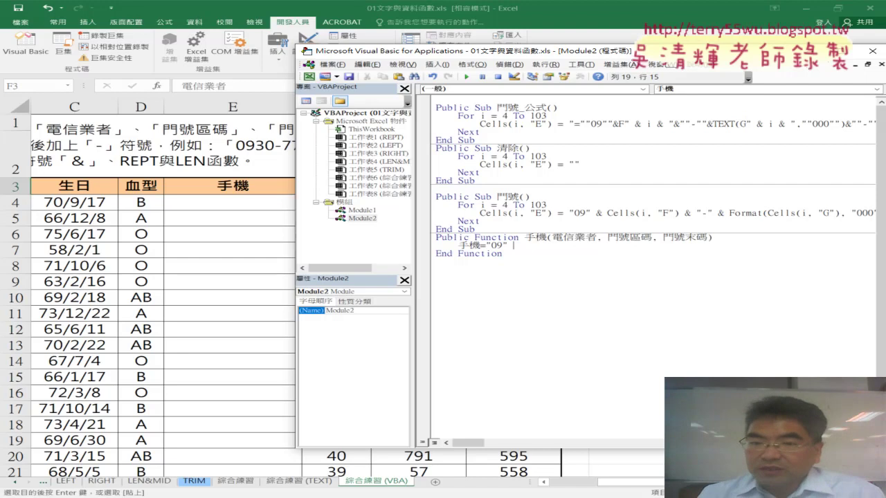
pyautogui.write('&')
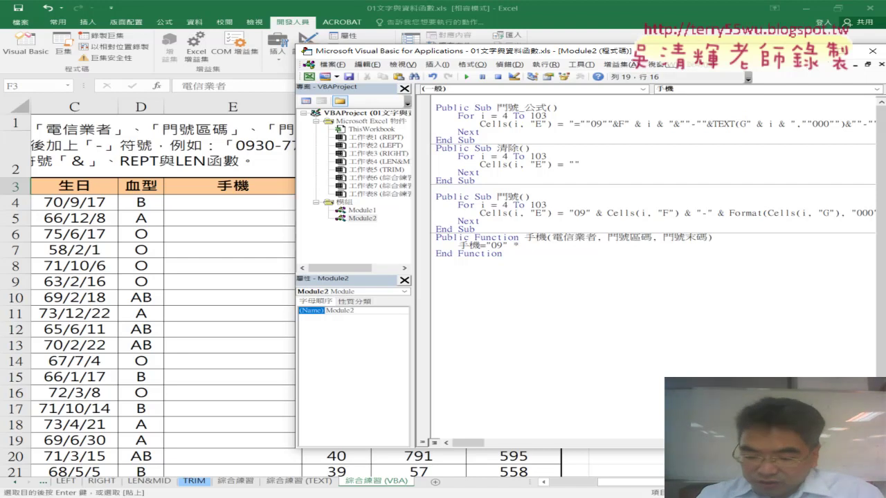
pyautogui.press('BackSpace')
pyautogui.write('&')
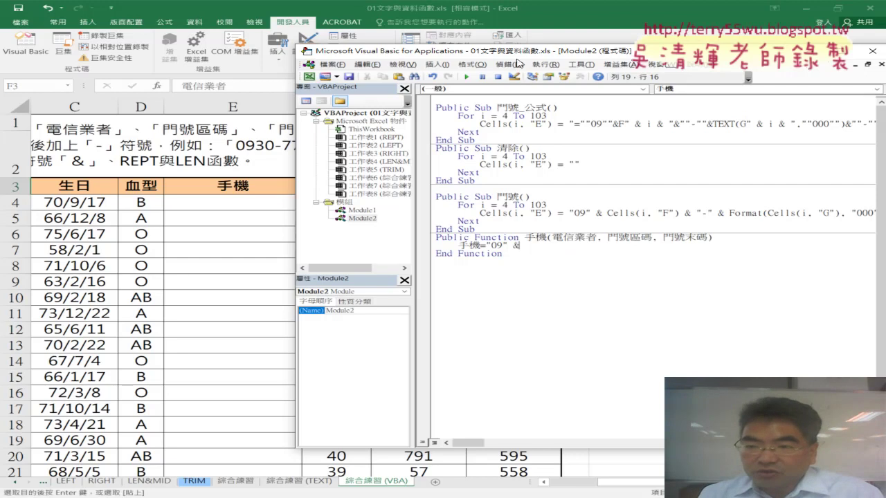
pyautogui.moveTo(516, 55); pyautogui.dragTo(440, 221)
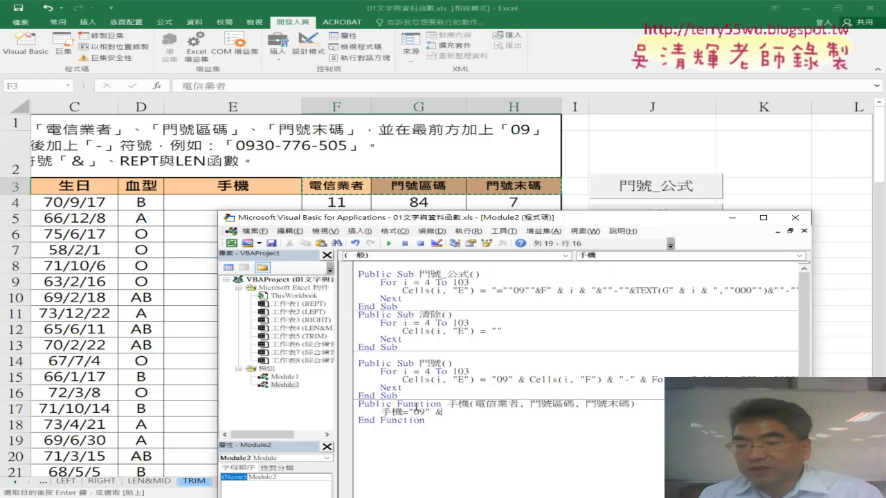
# Dismiss the compile error and append the copied parameter 電信業者 after "09" & on line 19.
pyautogui.click(476, 404)
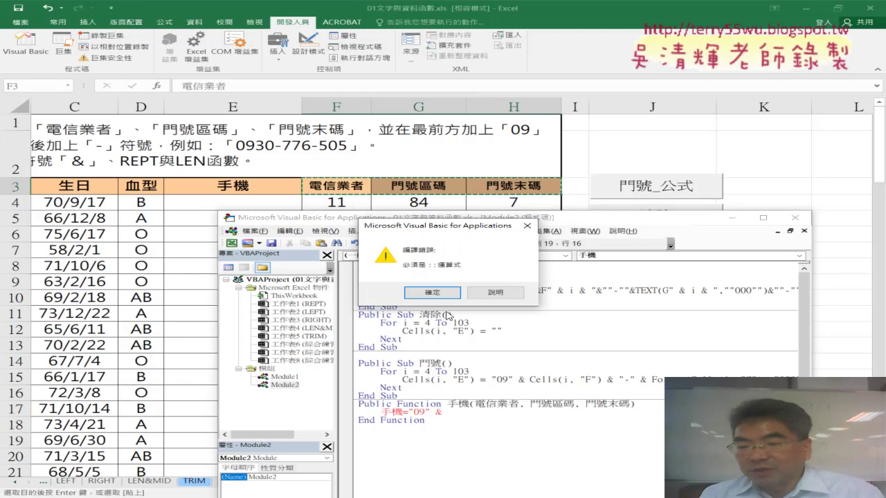
pyautogui.click(432, 291)
pyautogui.moveTo(476, 405); pyautogui.dragTo(520, 405)
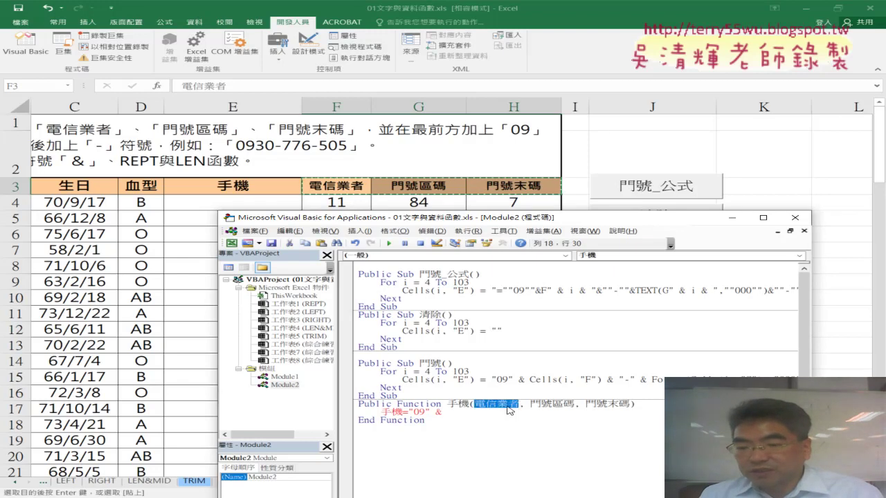
pyautogui.hotkey('ctrl', 'c')
pyautogui.click(462, 414)
pyautogui.hotkey('ctrl', 'v')
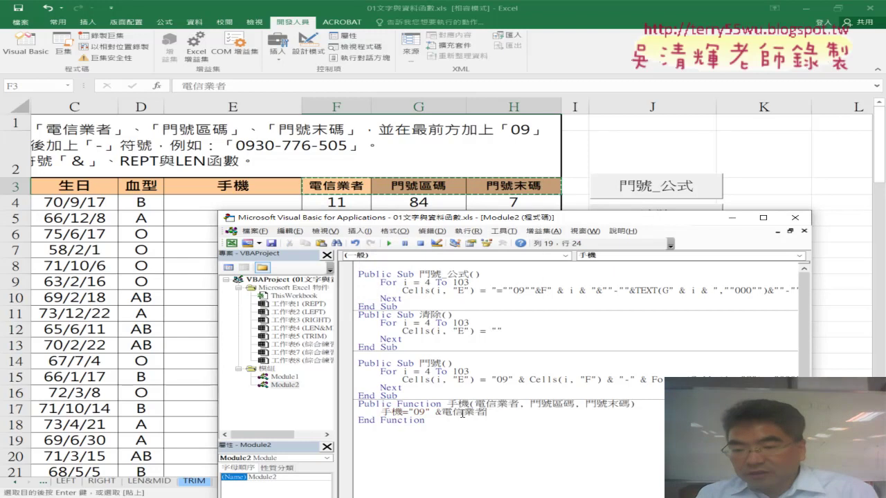
pyautogui.click(446, 413)
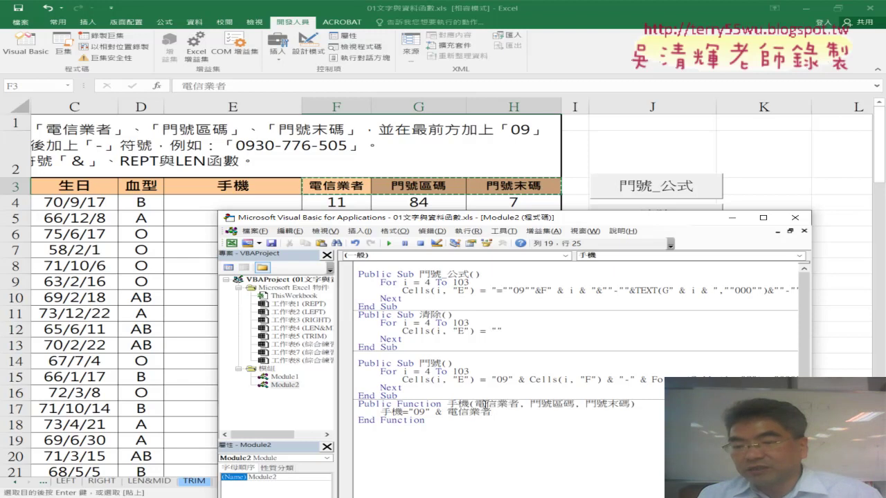
pyautogui.moveTo(408, 413); pyautogui.dragTo(493, 414)
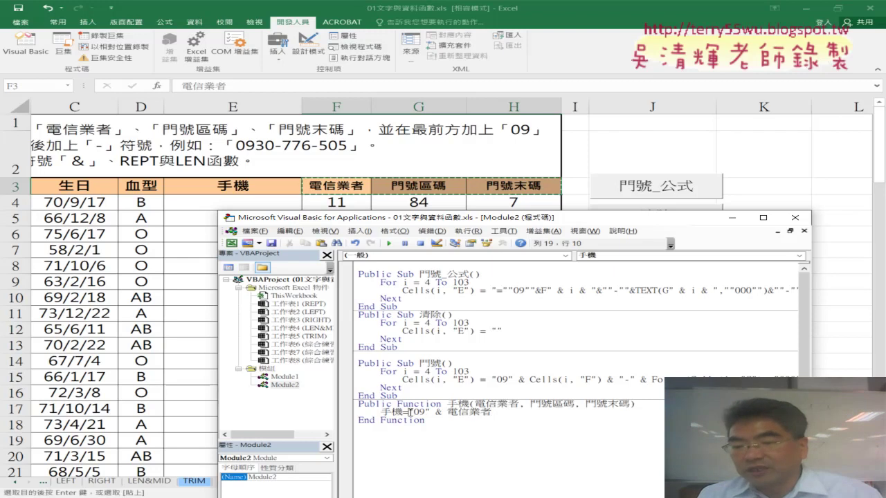
pyautogui.click(495, 415)
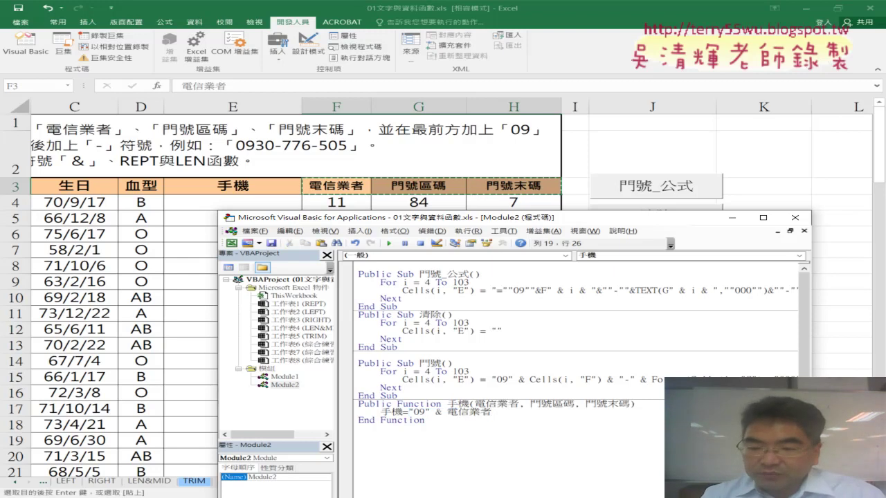
# Extend line 19 with & "-" & Format(門號區碼, "000") and widen the code window.
pyautogui.write('& "')
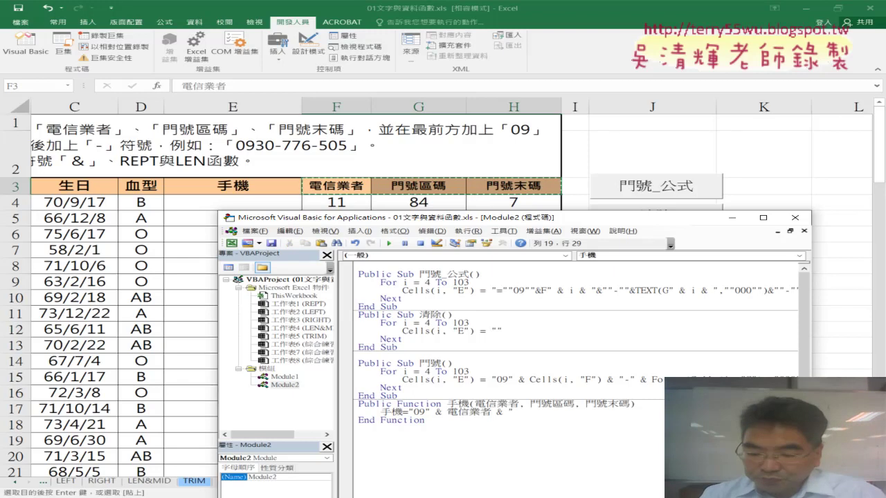
pyautogui.write('-"')
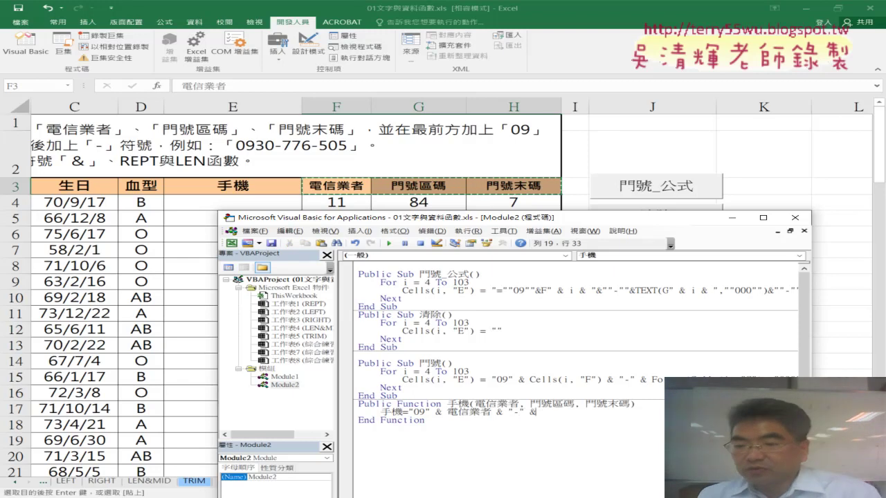
pyautogui.write(' &')
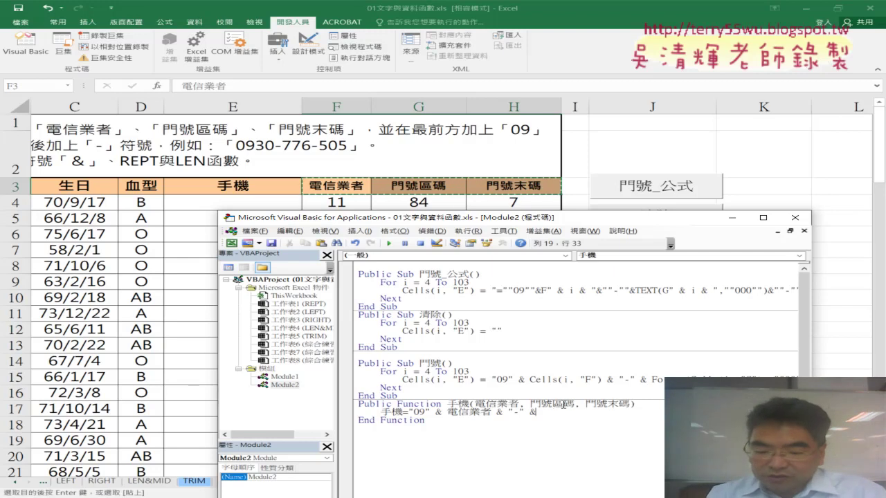
pyautogui.write(' for')
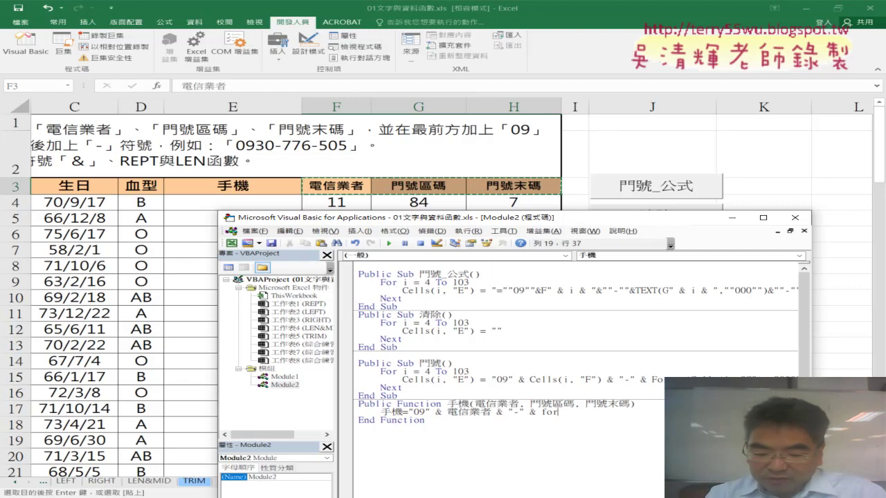
pyautogui.write('mat(')
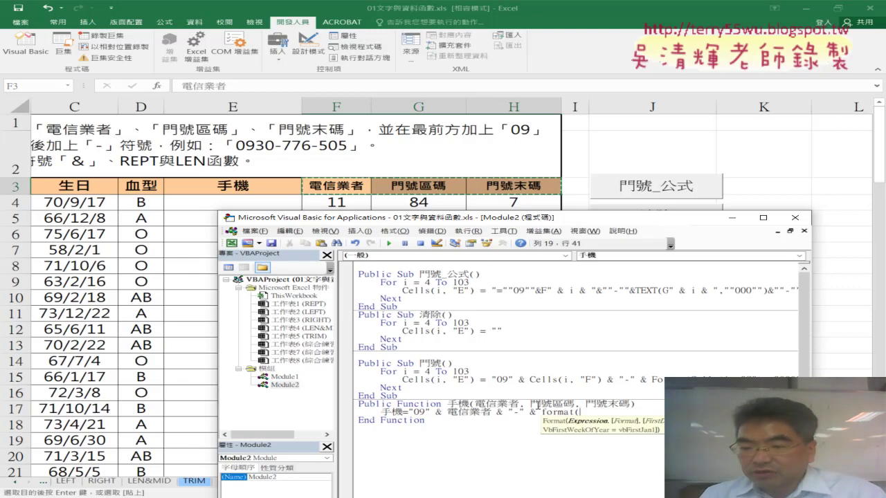
pyautogui.click(538, 406)
pyautogui.press('Return')
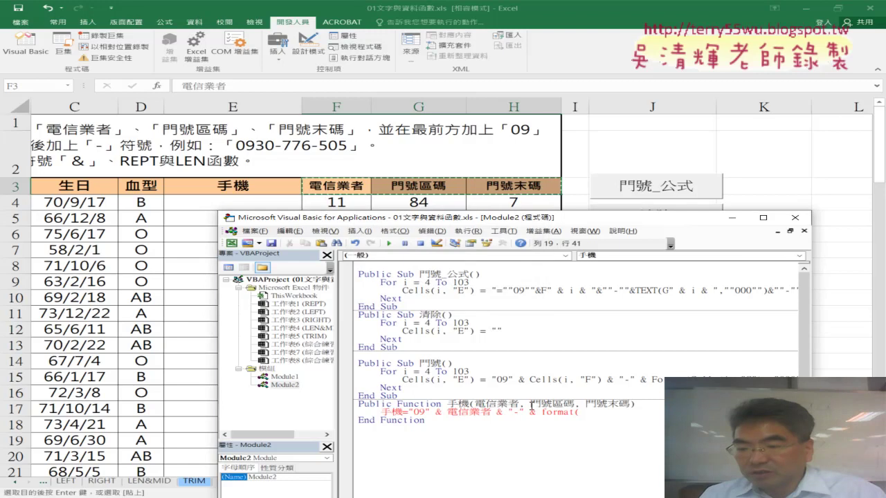
pyautogui.moveTo(531, 406)
pyautogui.mouseDown()
pyautogui.moveTo(574, 406)
pyautogui.moveTo(588, 417)
pyautogui.mouseUp()
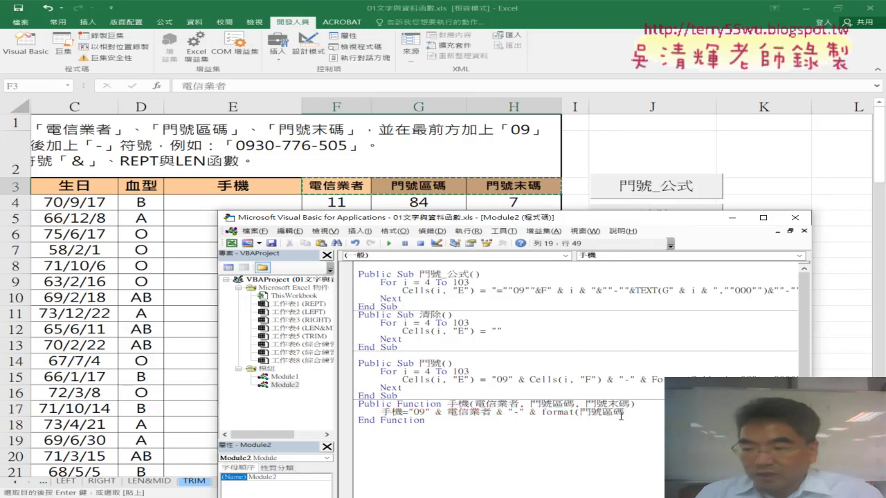
pyautogui.write(',')
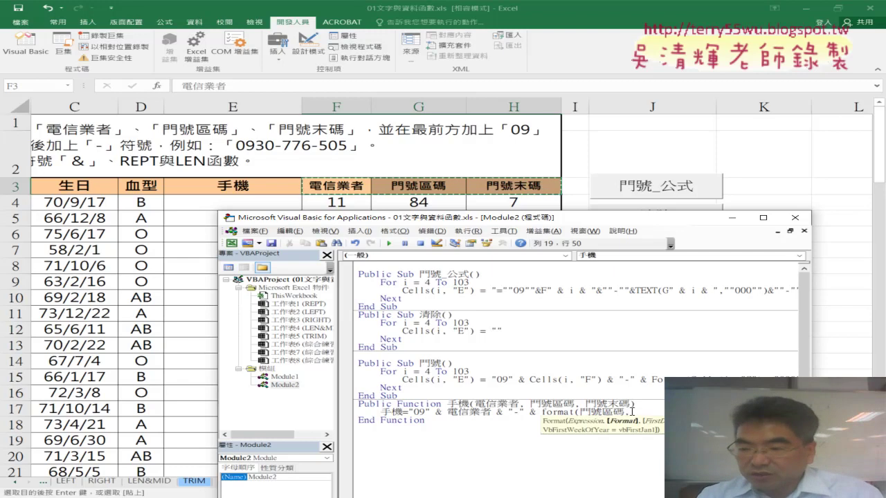
pyautogui.write('"000')
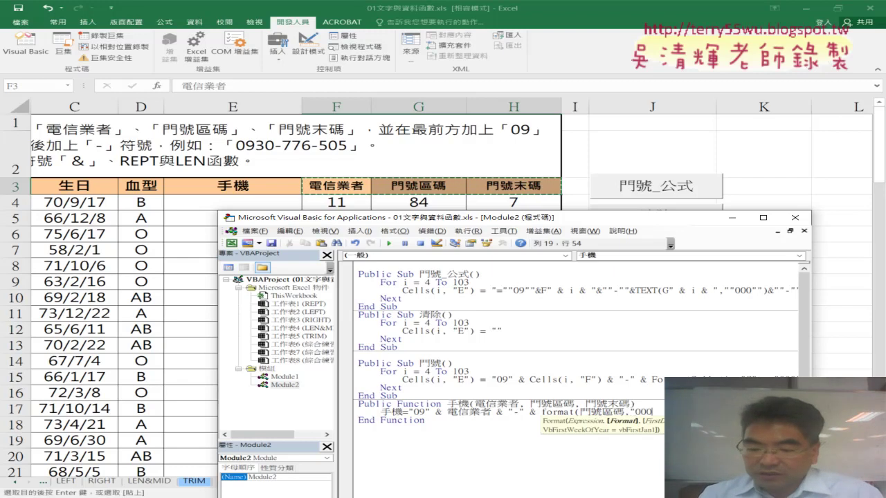
pyautogui.write('"')
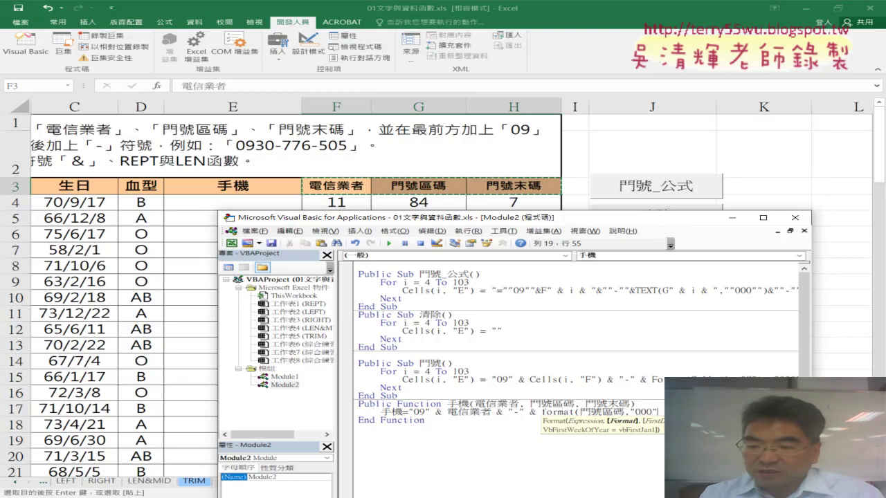
pyautogui.write(')')
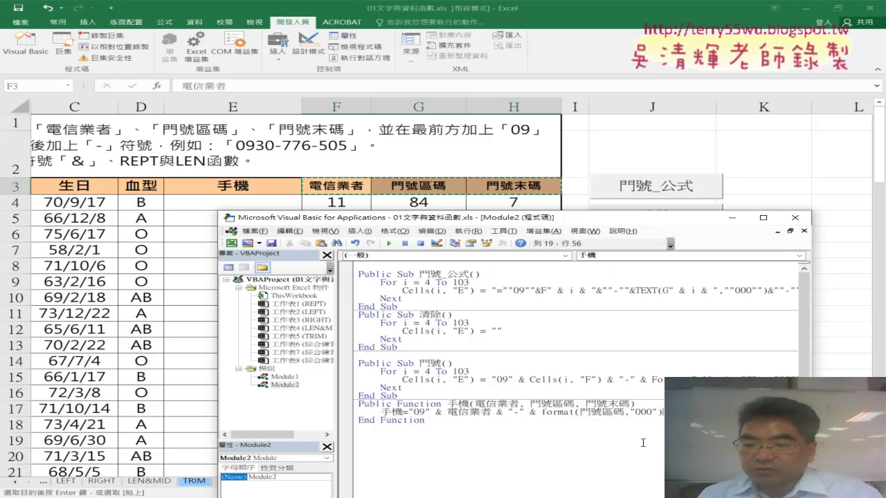
pyautogui.click(643, 443)
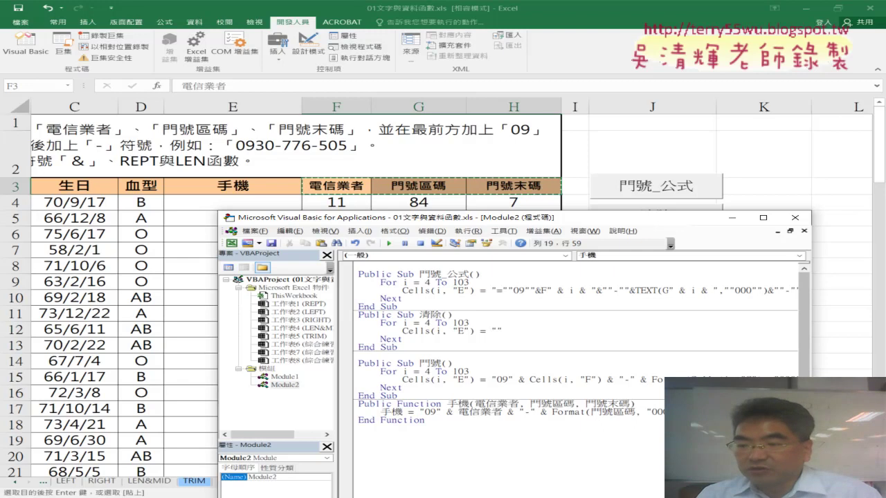
pyautogui.moveTo(809, 325); pyautogui.dragTo(862, 325)
pyautogui.moveTo(692, 412); pyautogui.dragTo(505, 412)
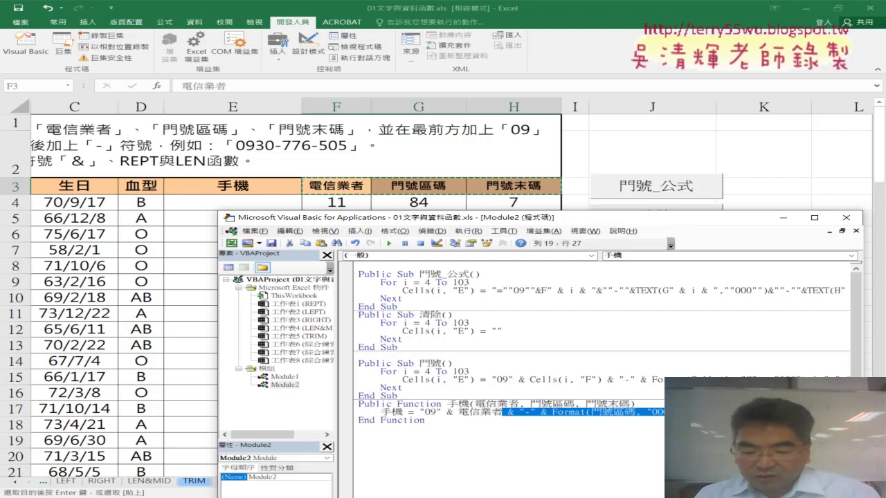
# Type the character 末 into line 19 of the 門號 macro code.
pyautogui.press('End')
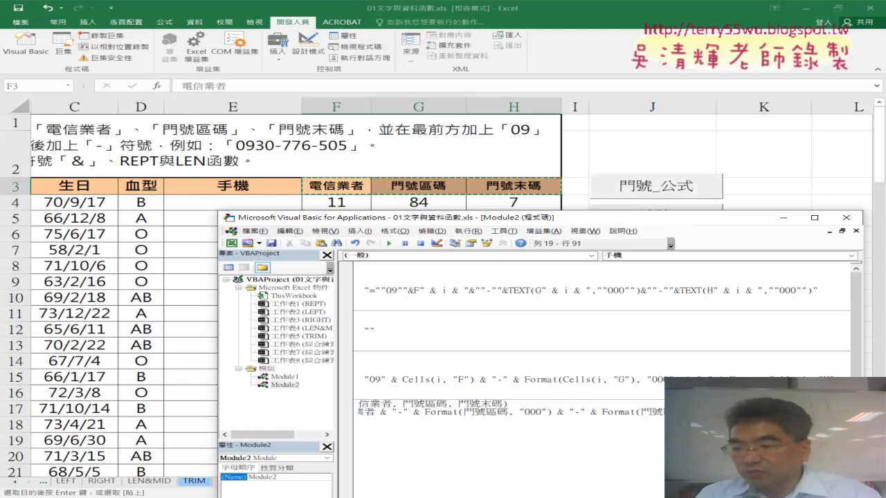
pyautogui.click(663, 411)
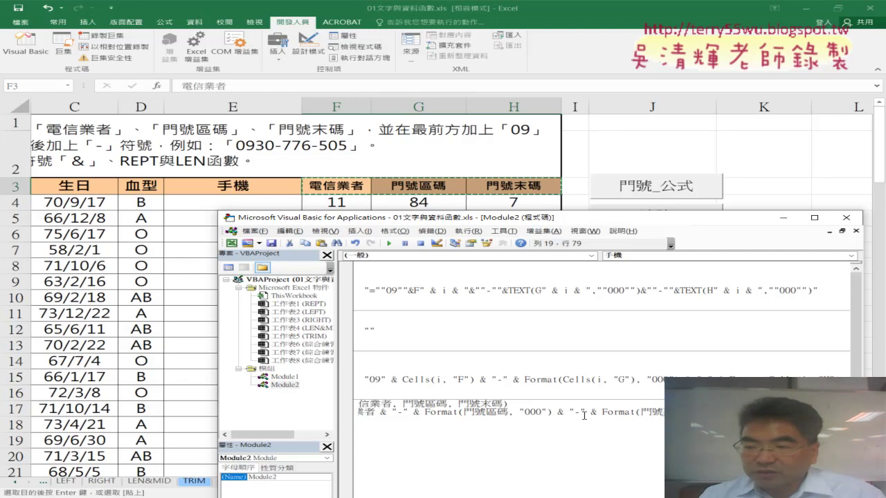
pyautogui.press('Down')
pyautogui.press('Escape')
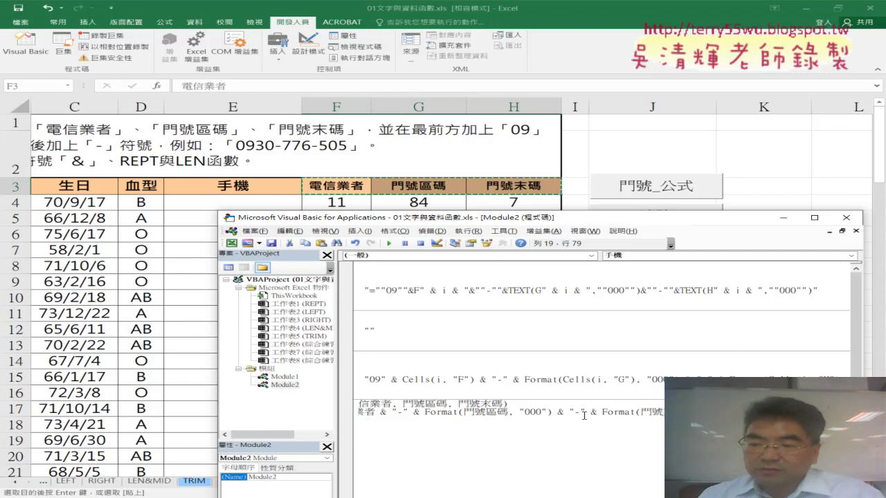
pyautogui.write('末')
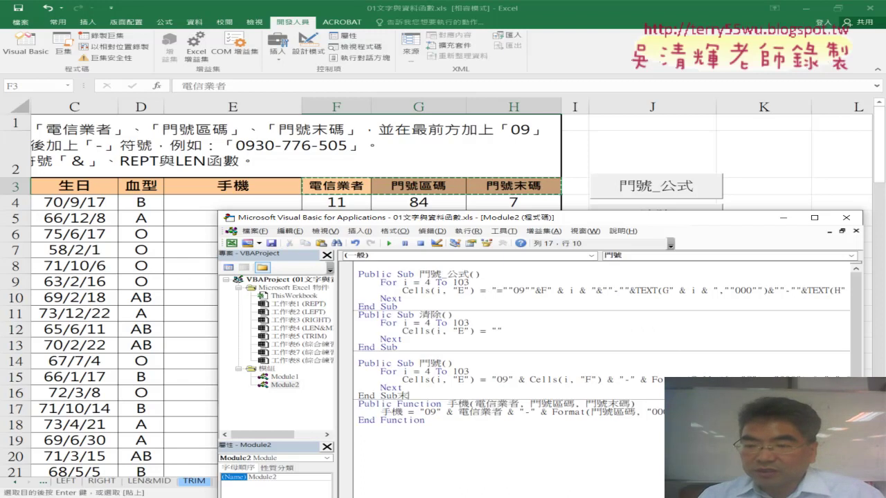
pyautogui.moveTo(514, 220)
pyautogui.mouseDown()
pyautogui.moveTo(468, 121)
pyautogui.moveTo(439, 213)
pyautogui.moveTo(423, 212)
pyautogui.mouseUp()
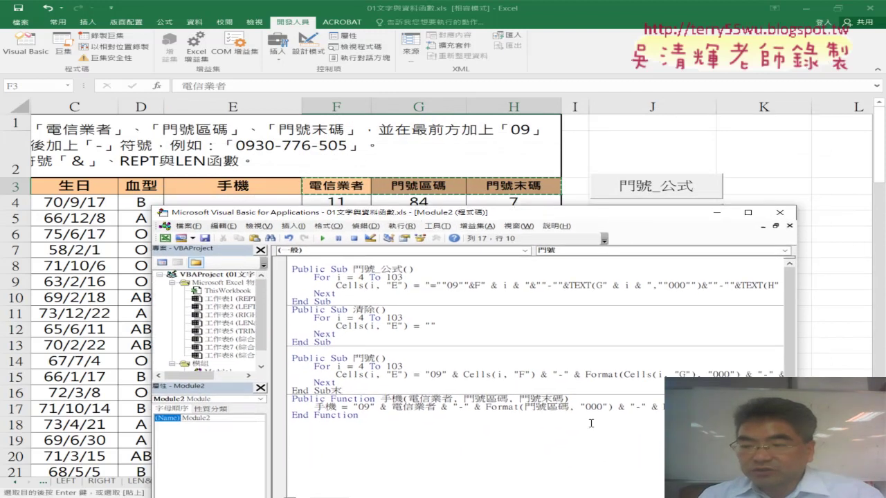
# Dismiss the compile error, delete the stray 末 after End Sub, and widen the code editor.
pyautogui.click(591, 423)
pyautogui.press('Return')
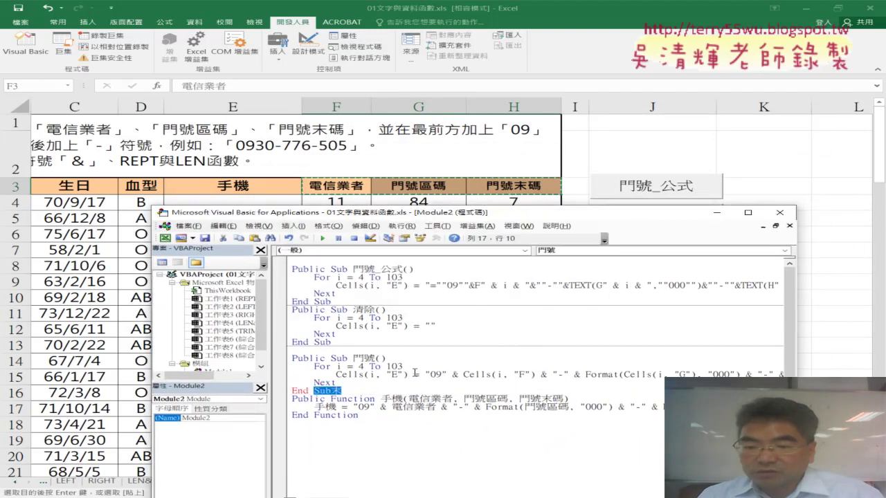
pyautogui.moveTo(345, 392); pyautogui.dragTo(330, 391)
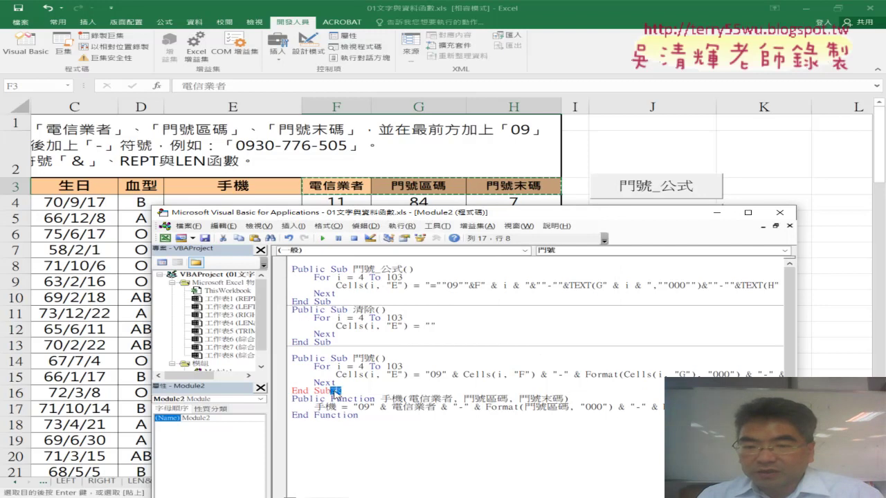
pyautogui.rightClick(334, 392)
pyautogui.click(367, 238)
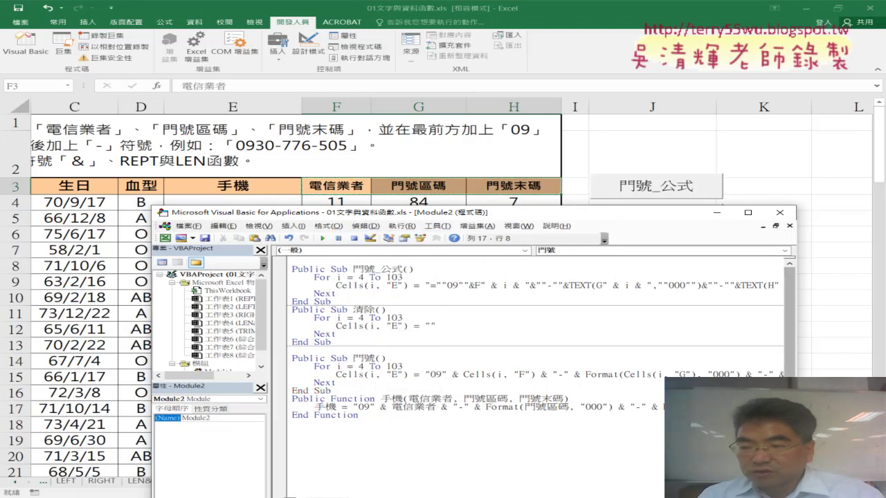
pyautogui.click(726, 406)
pyautogui.moveTo(794, 311); pyautogui.dragTo(864, 312)
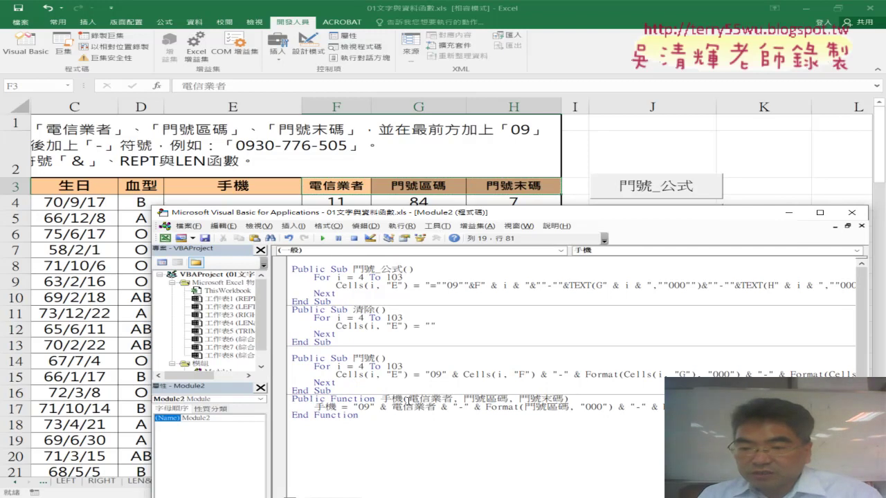
pyautogui.moveTo(410, 400); pyautogui.dragTo(562, 400)
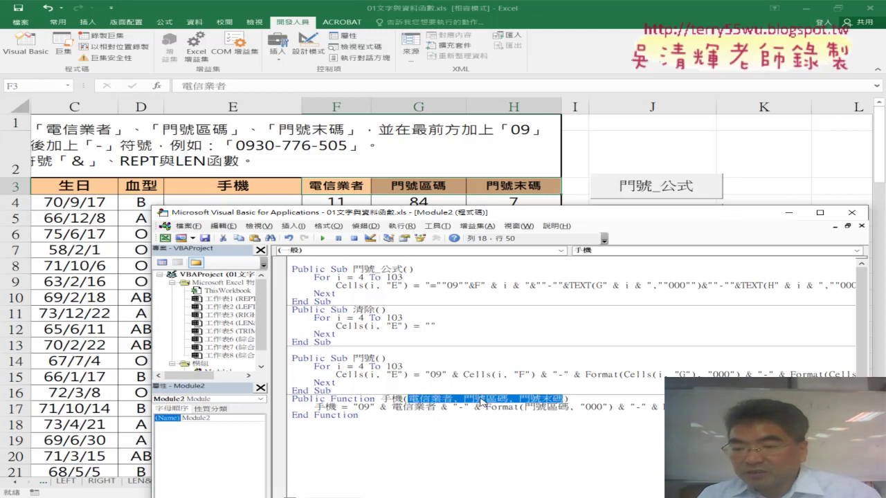
pyautogui.moveTo(353, 407); pyautogui.dragTo(374, 407)
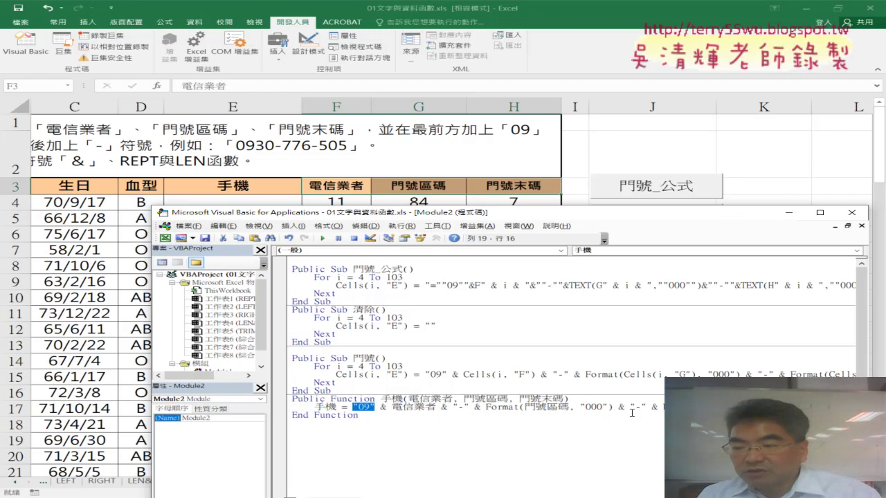
pyautogui.moveTo(789, 406); pyautogui.dragTo(352, 407)
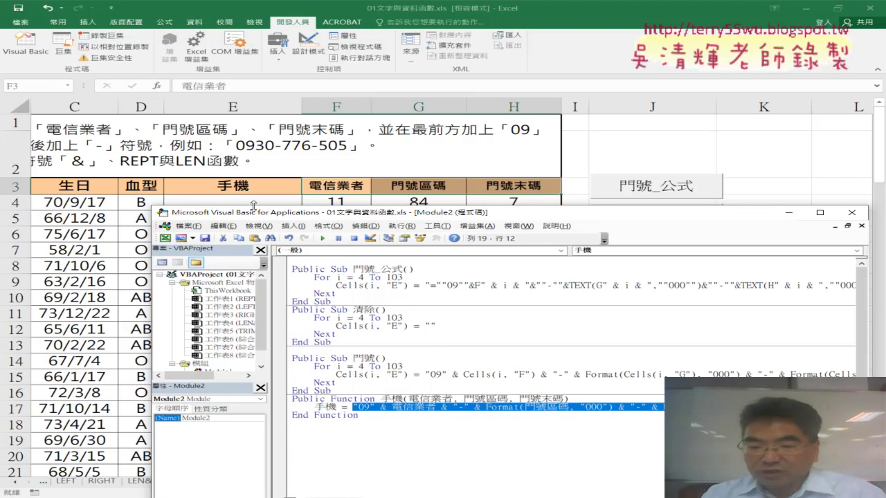
pyautogui.moveTo(369, 410)
pyautogui.mouseDown()
pyautogui.moveTo(398, 437)
pyautogui.moveTo(320, 416)
pyautogui.moveTo(249, 208)
pyautogui.mouseUp()
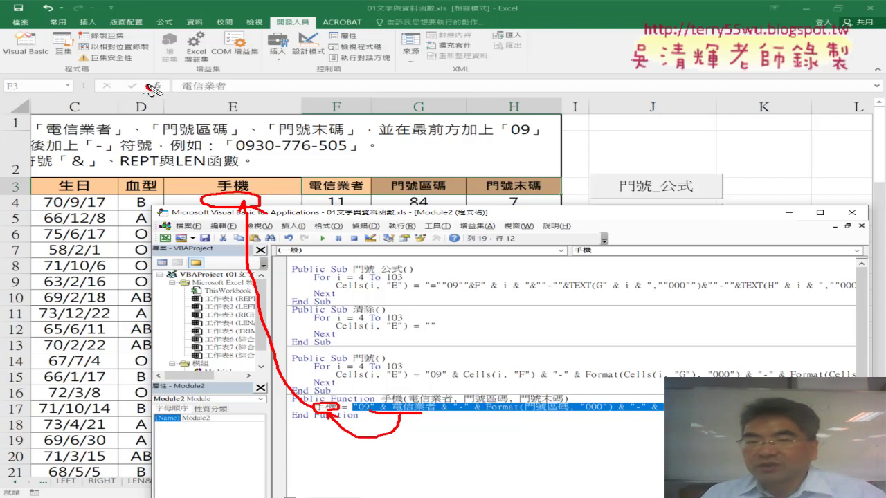
pyautogui.moveTo(159, 79); pyautogui.dragTo(164, 88)
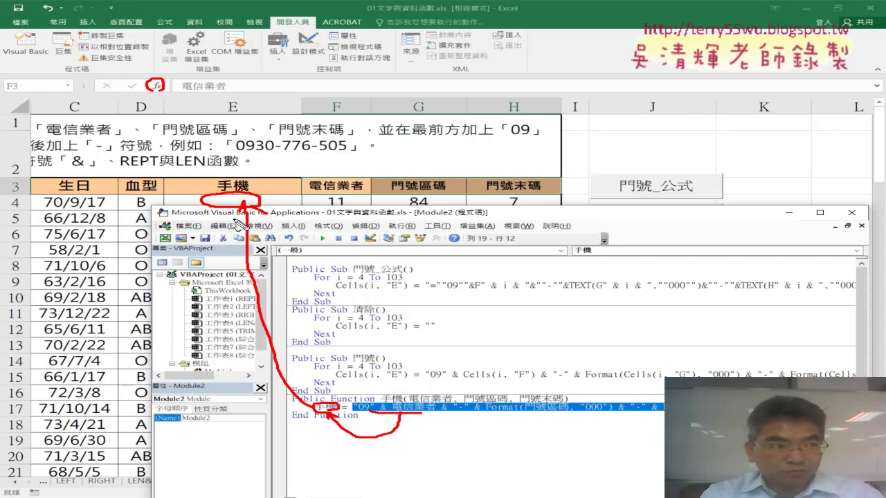
pyautogui.press('Escape')
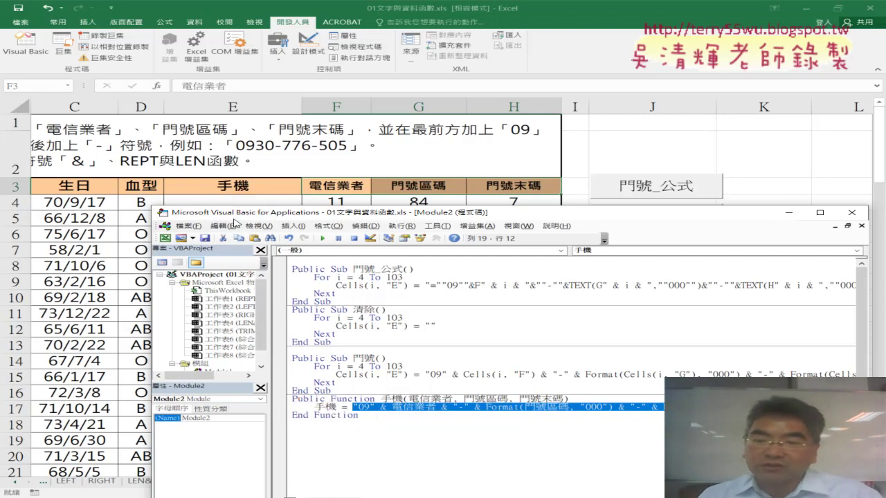
pyautogui.click(505, 317)
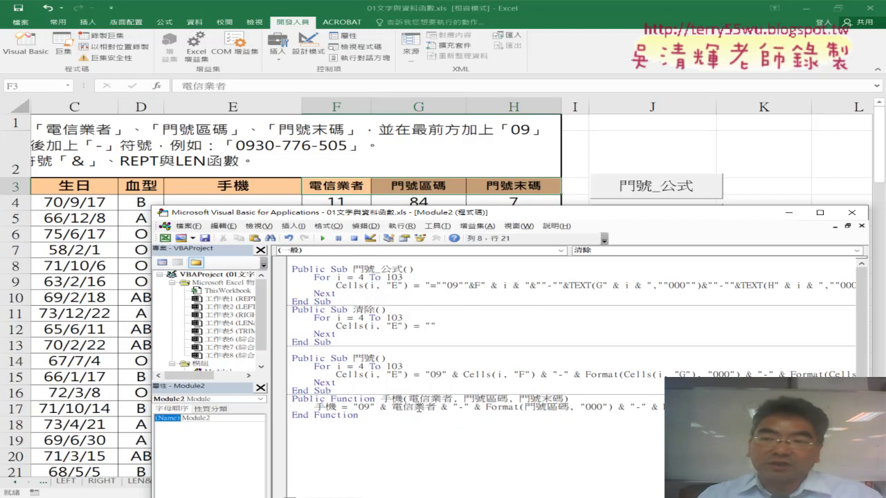
# Select cell E4 on the worksheet and start inserting a function there.
pyautogui.click(640, 154)
pyautogui.click(285, 201)
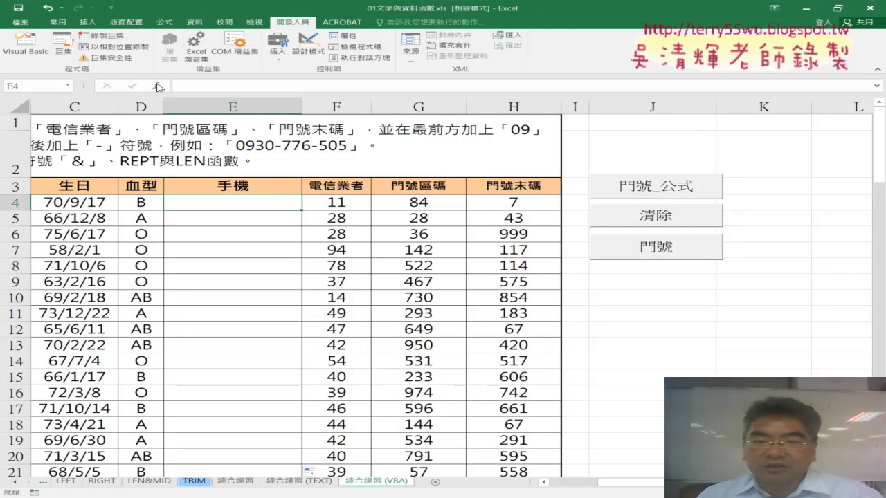
pyautogui.click(159, 87)
# Switch the function category to 使用者定義 and choose the 手機 function.
pyautogui.click(395, 254)
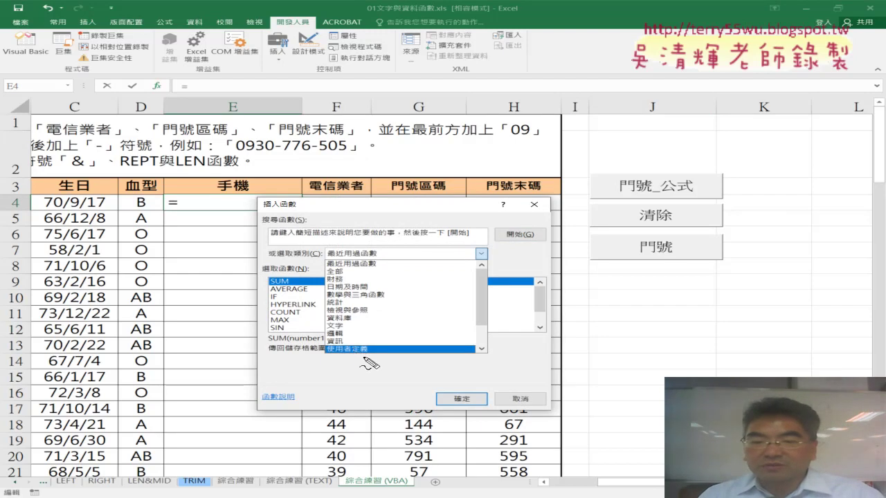
pyautogui.moveTo(372, 358); pyautogui.dragTo(340, 344)
pyautogui.moveTo(401, 298); pyautogui.dragTo(362, 341)
pyautogui.moveTo(380, 332); pyautogui.dragTo(362, 341)
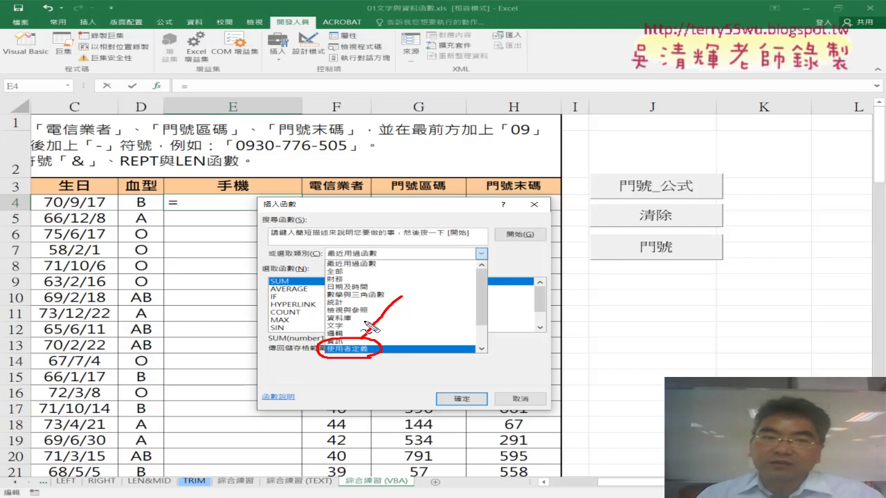
pyautogui.moveTo(31, 70)
pyautogui.mouseDown()
pyautogui.moveTo(16, 33)
pyautogui.moveTo(40, 81)
pyautogui.mouseUp()
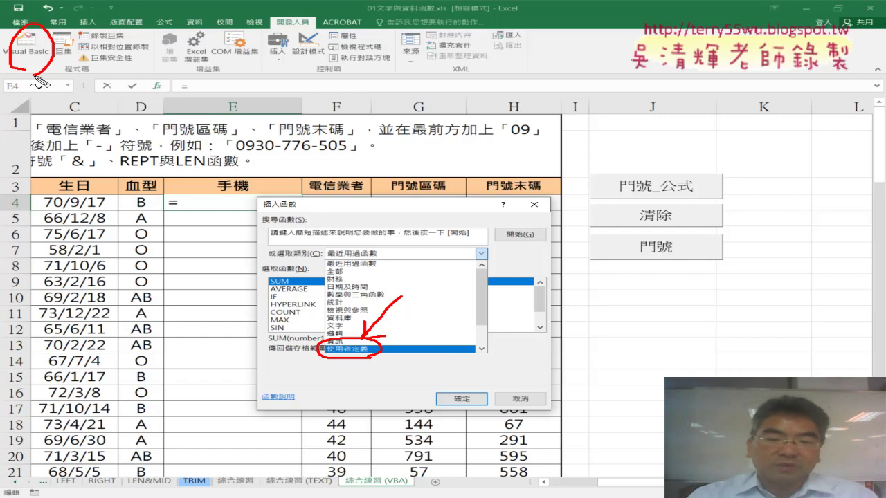
pyautogui.press('Escape')
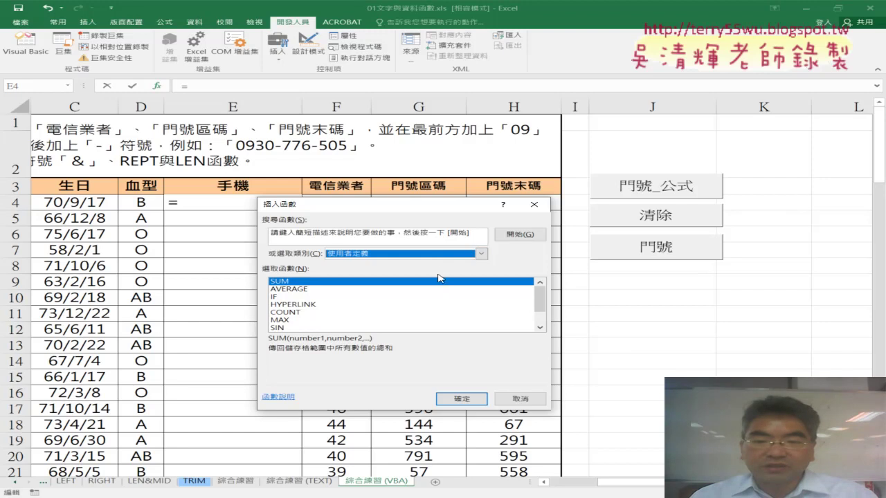
pyautogui.click(433, 253)
pyautogui.click(379, 350)
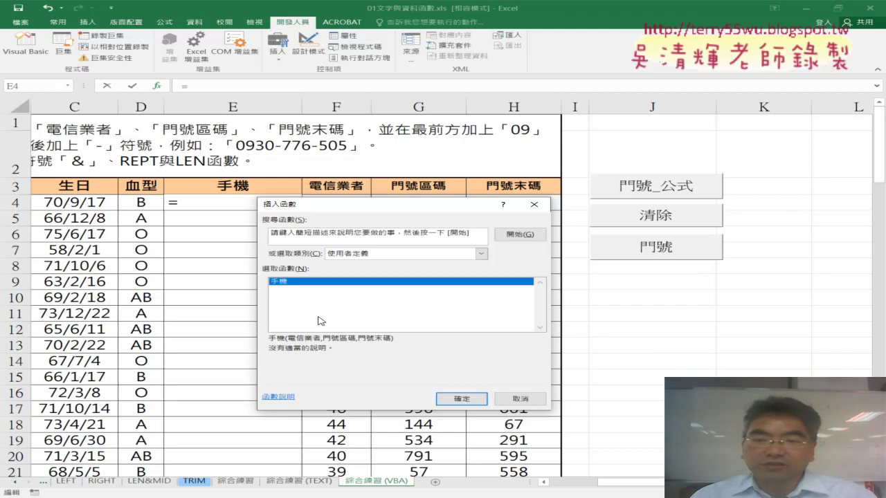
pyautogui.click(461, 399)
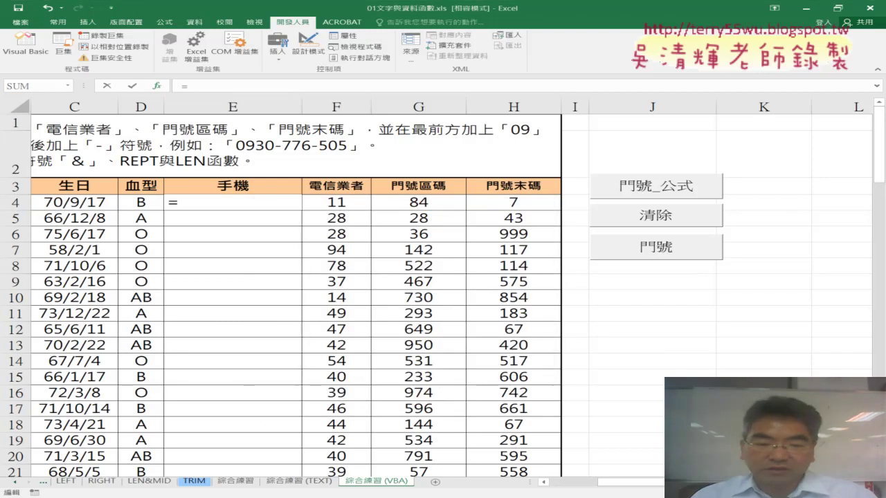
# Set the three 手機 arguments to cells F4, G4 and H4.
pyautogui.click(138, 443)
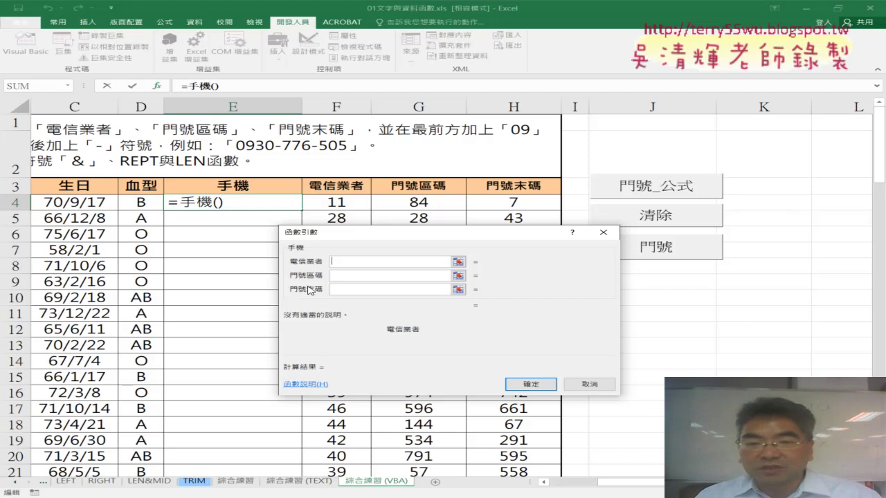
pyautogui.click(340, 202)
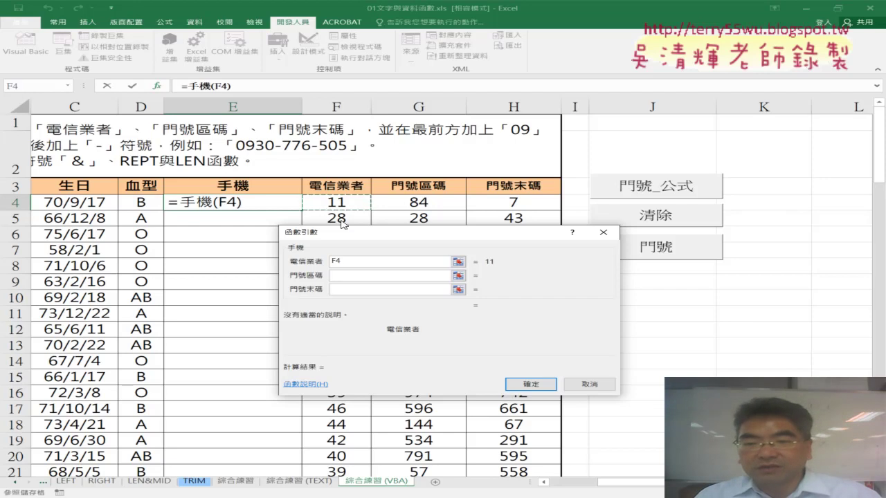
pyautogui.click(351, 275)
pyautogui.click(426, 206)
pyautogui.click(348, 289)
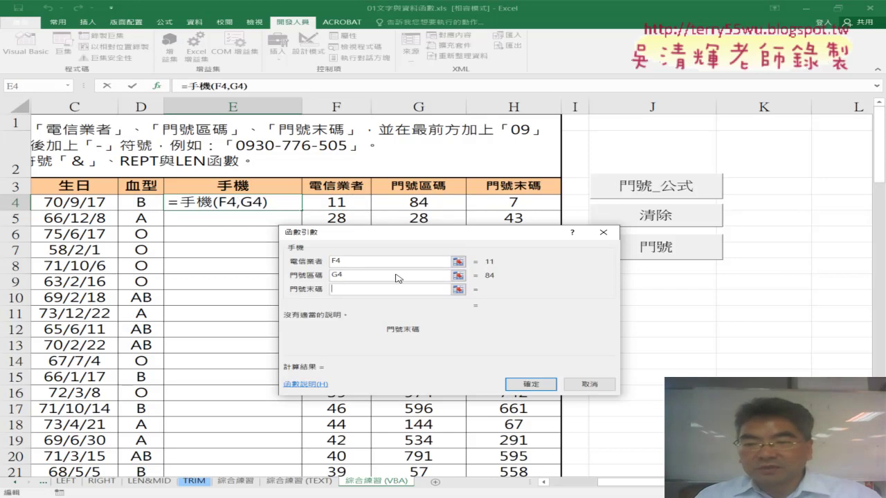
pyautogui.click(531, 206)
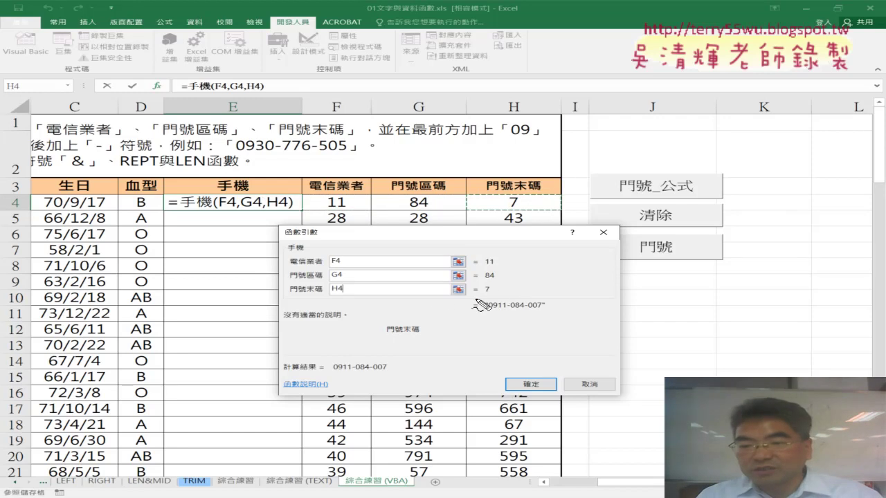
pyautogui.moveTo(479, 299); pyautogui.dragTo(477, 311)
pyautogui.moveTo(544, 296)
pyautogui.mouseDown()
pyautogui.moveTo(554, 312)
pyautogui.moveTo(498, 311)
pyautogui.mouseUp()
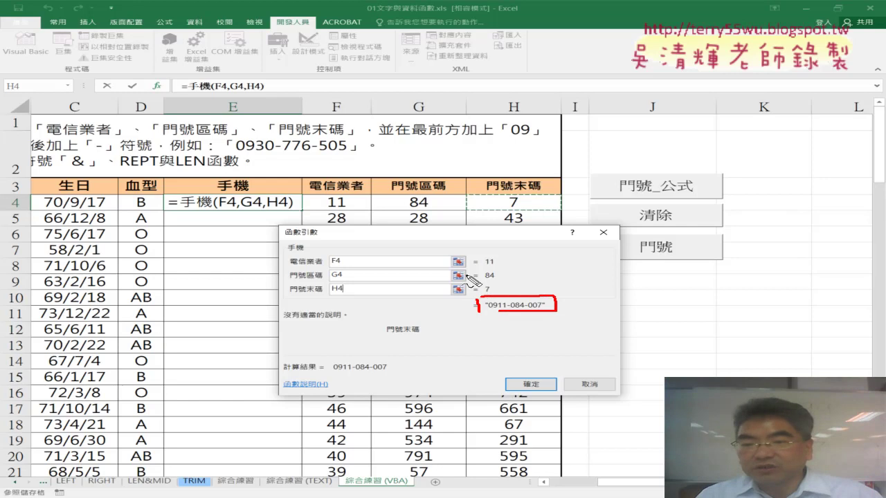
pyautogui.moveTo(378, 294); pyautogui.dragTo(456, 313)
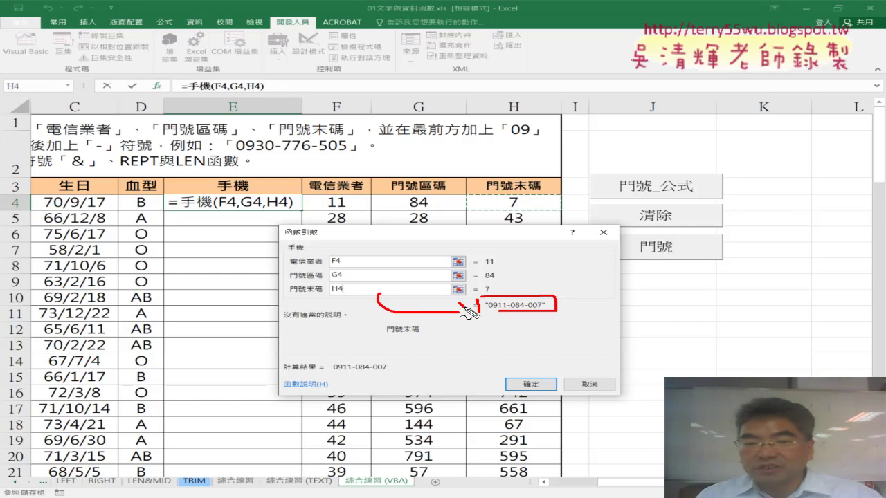
pyautogui.moveTo(303, 252); pyautogui.dragTo(286, 252)
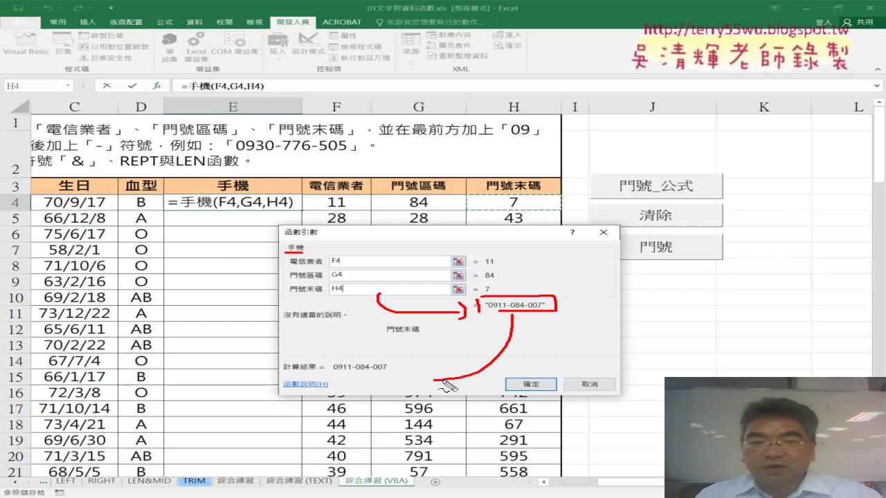
pyautogui.moveTo(514, 315)
pyautogui.mouseDown()
pyautogui.moveTo(220, 216)
pyautogui.moveTo(244, 225)
pyautogui.mouseUp()
pyautogui.moveTo(305, 212); pyautogui.dragTo(307, 211)
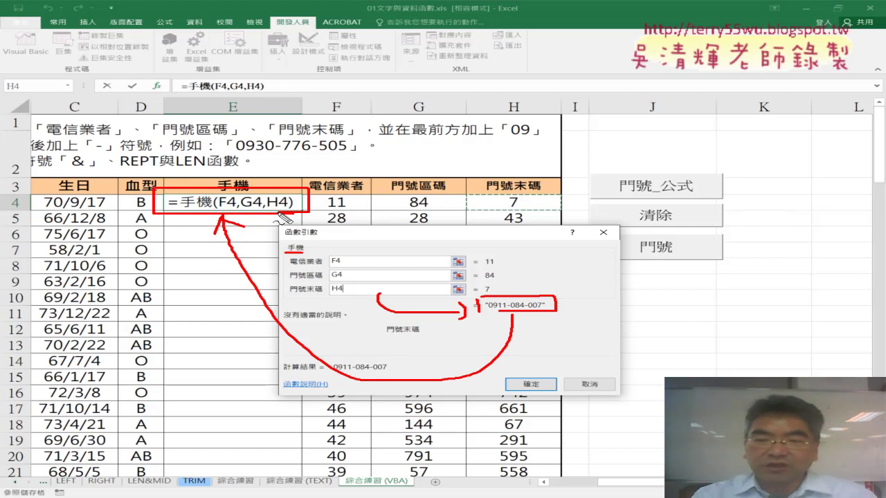
pyautogui.press('Escape')
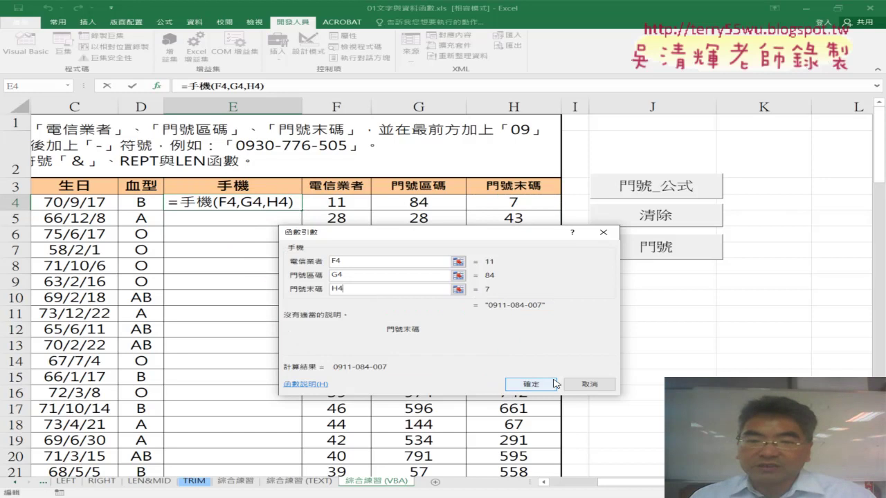
pyautogui.click(542, 383)
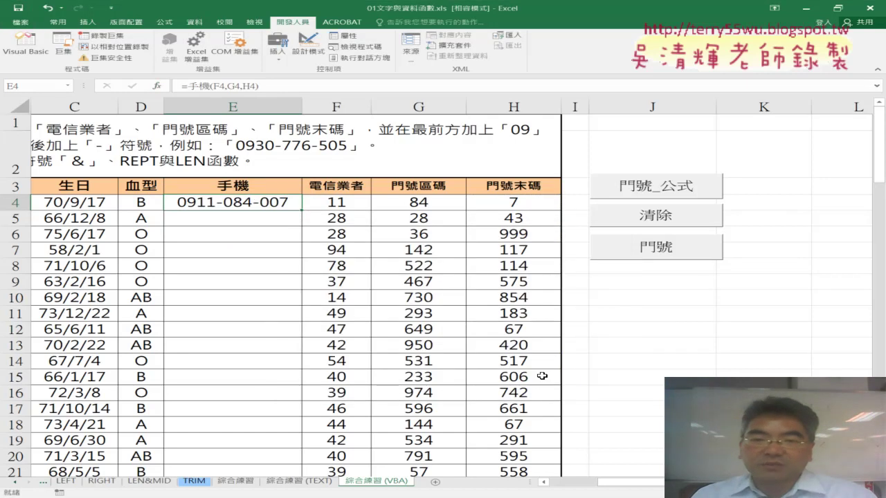
pyautogui.doubleClick(302, 209)
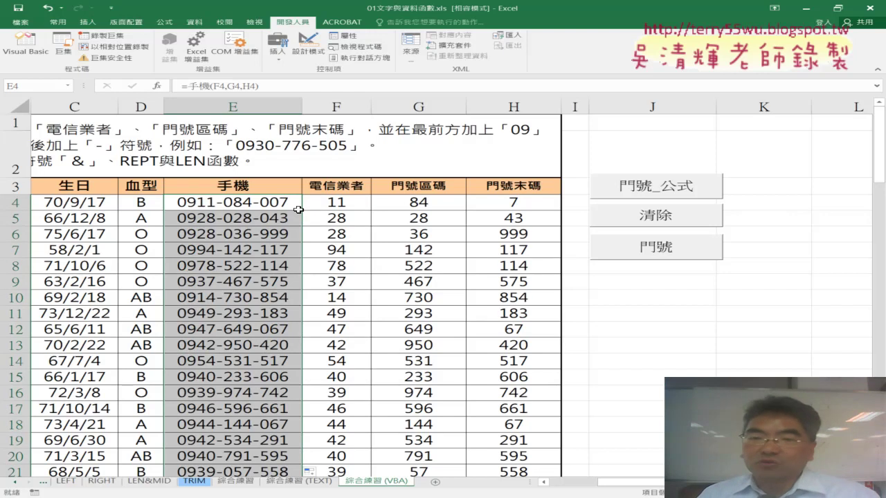